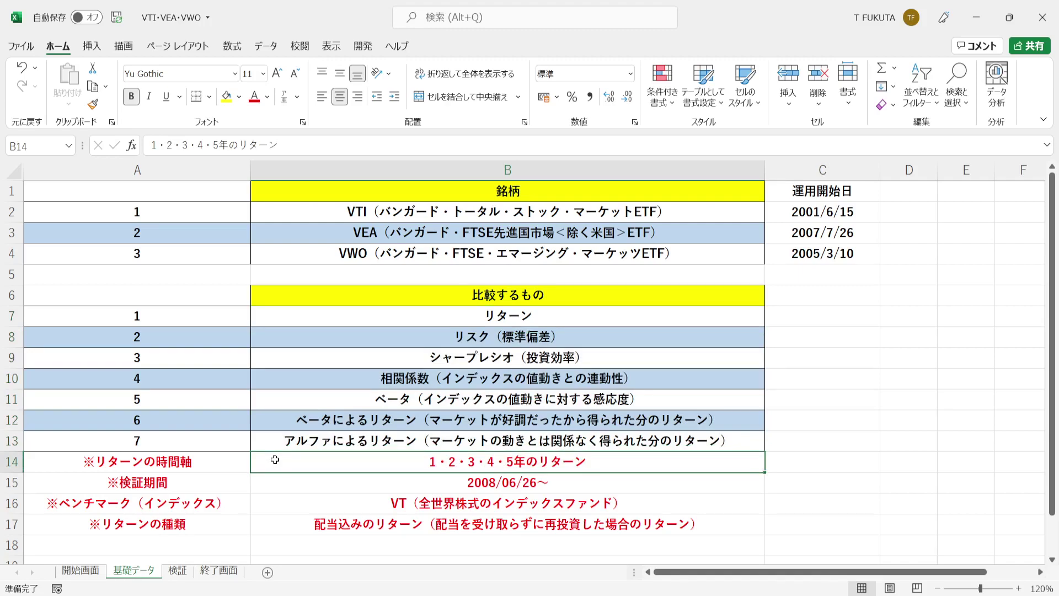
# Step: Check the return type on the 基礎データ sheet, and the START and END dates on the 検証 sheet
pyautogui.click(278, 519)
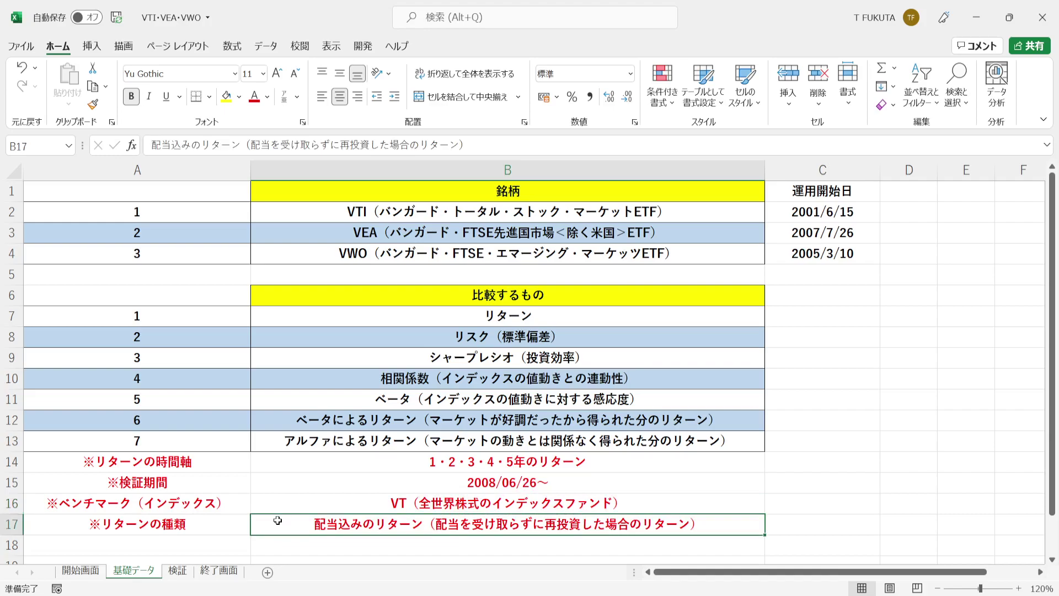
pyautogui.click(180, 572)
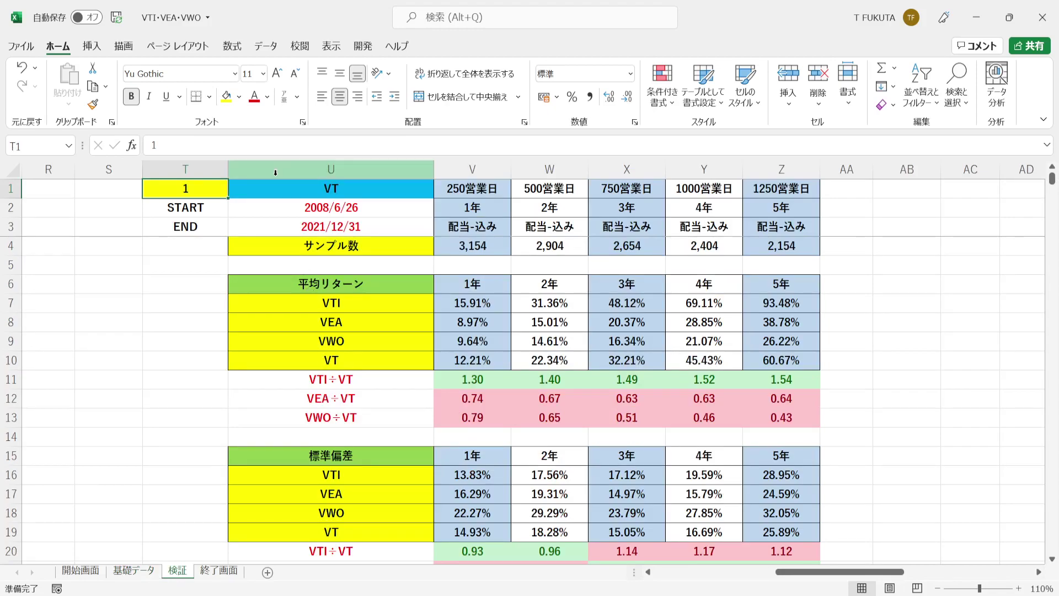
pyautogui.click(279, 210)
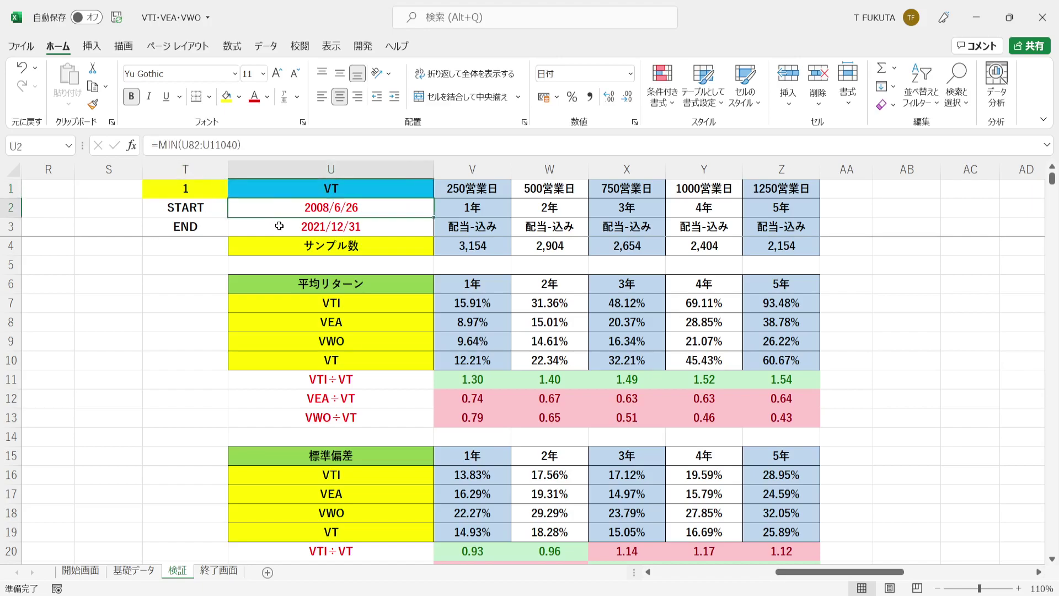
pyautogui.click(280, 226)
# Step: Compare the average returns of VTI, VEA and VWO with VT over one to five years in the 平均リターン table
pyautogui.click(446, 381)
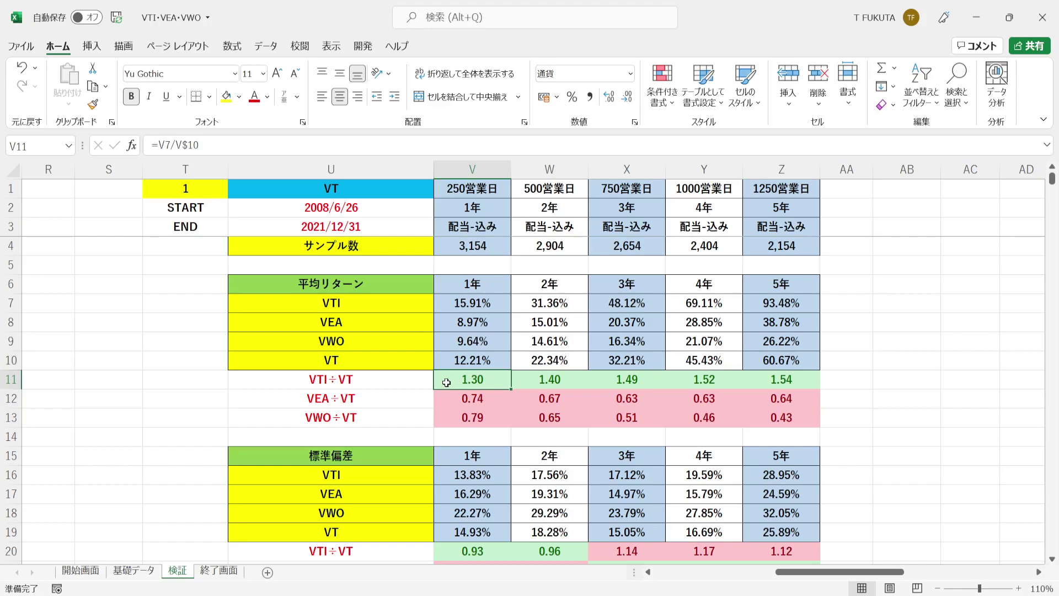
pyautogui.click(446, 396)
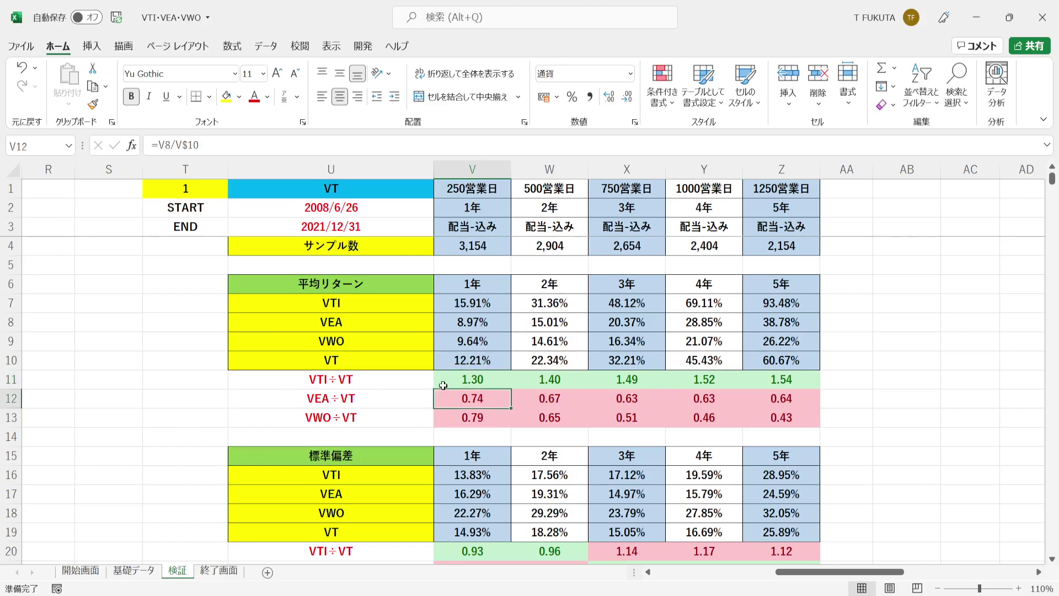
pyautogui.moveTo(443, 386); pyautogui.dragTo(781, 381)
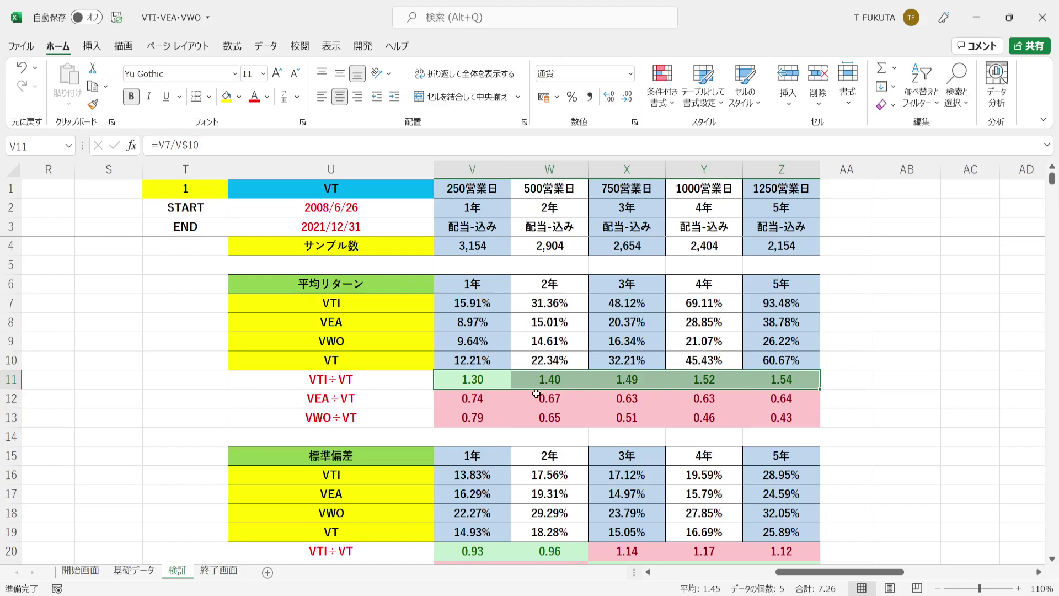
pyautogui.moveTo(449, 401); pyautogui.dragTo(753, 415)
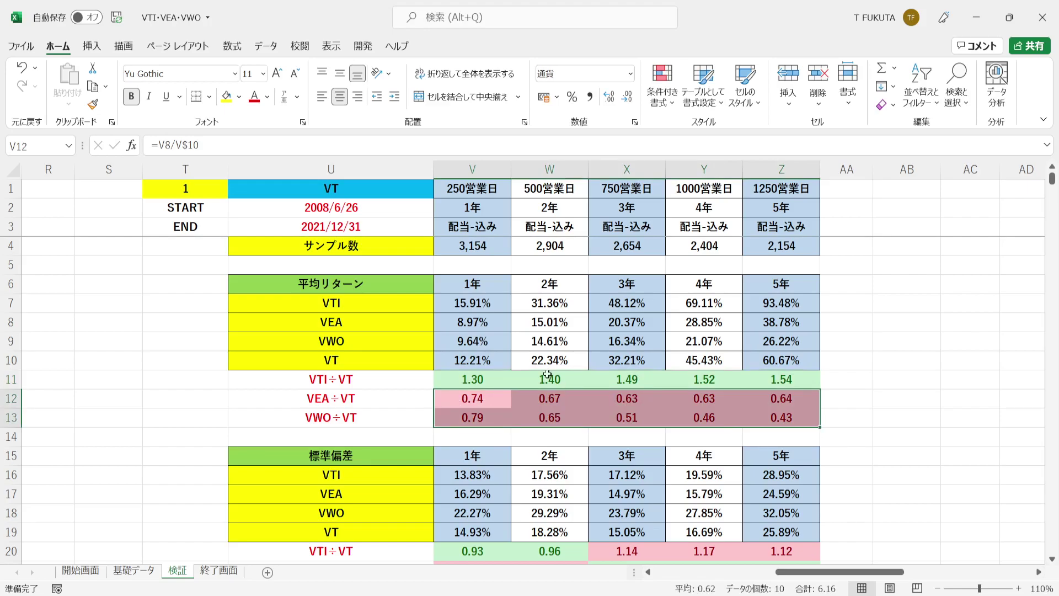
pyautogui.moveTo(449, 322); pyautogui.dragTo(762, 338)
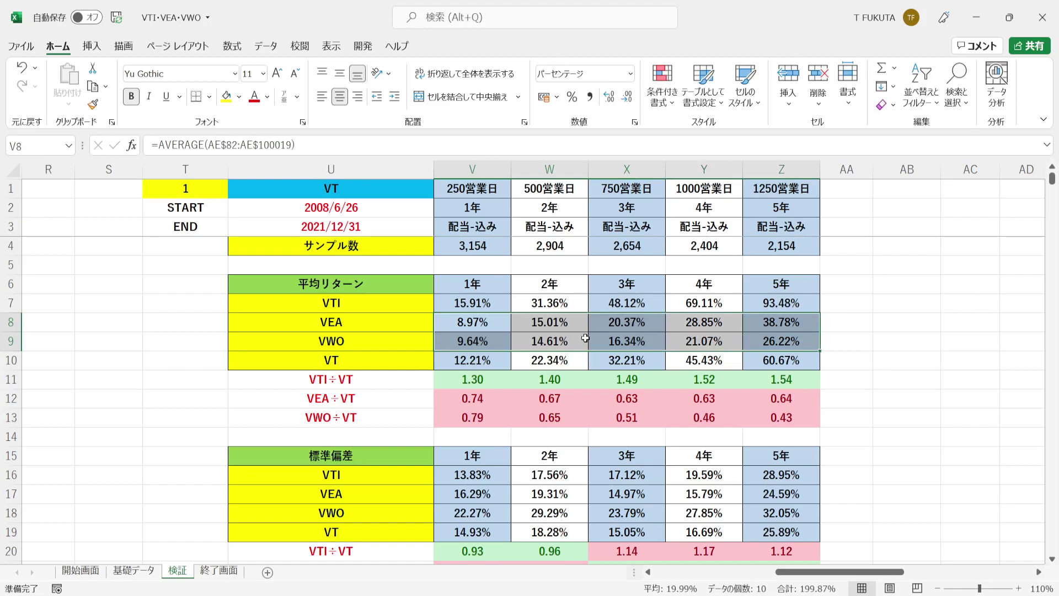
pyautogui.moveTo(441, 321); pyautogui.dragTo(745, 325)
pyautogui.moveTo(443, 343); pyautogui.dragTo(474, 329)
# Step: Examine the standard deviation ratios of VTI, VEA and VWO to VT beneath the 標準偏差 table
pyautogui.click(213, 453)
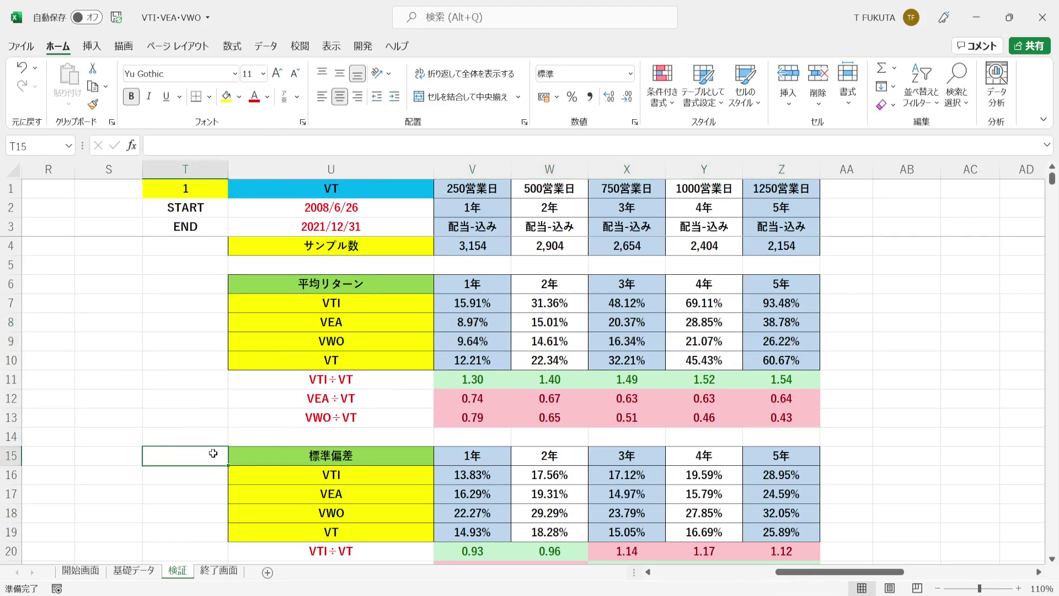
pyautogui.press('Down')
pyautogui.press('Down')
pyautogui.press('Down')
pyautogui.press('Down')
pyautogui.press('Down')
pyautogui.press('Down')
pyautogui.press('Down')
pyautogui.press('Down')
pyautogui.press('Down')
pyautogui.press('Down')
pyautogui.press('Down')
pyautogui.press('Down')
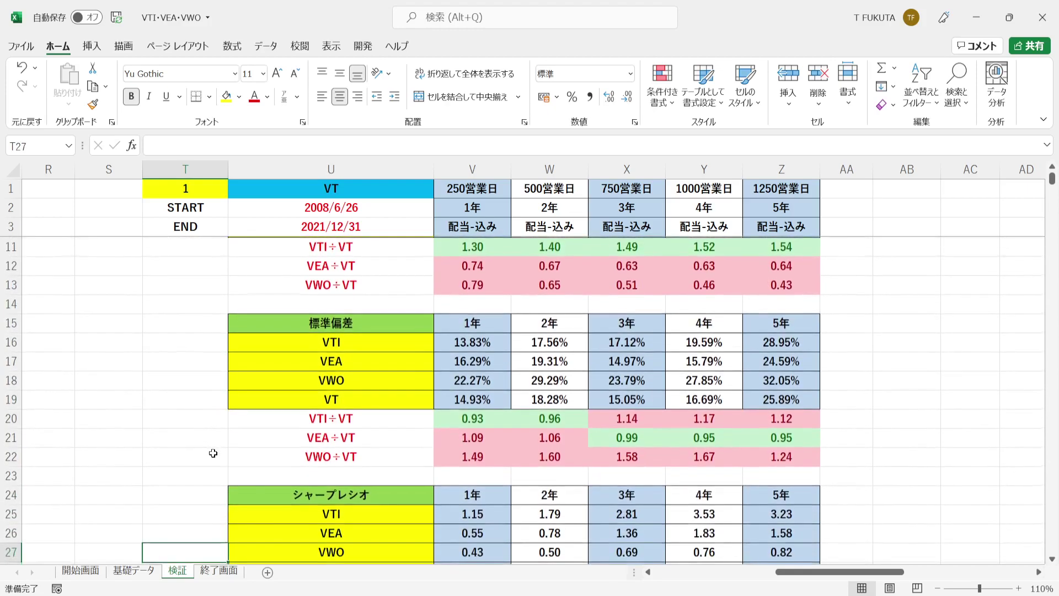
pyautogui.press('Down')
pyautogui.press('Down')
pyautogui.press('Down')
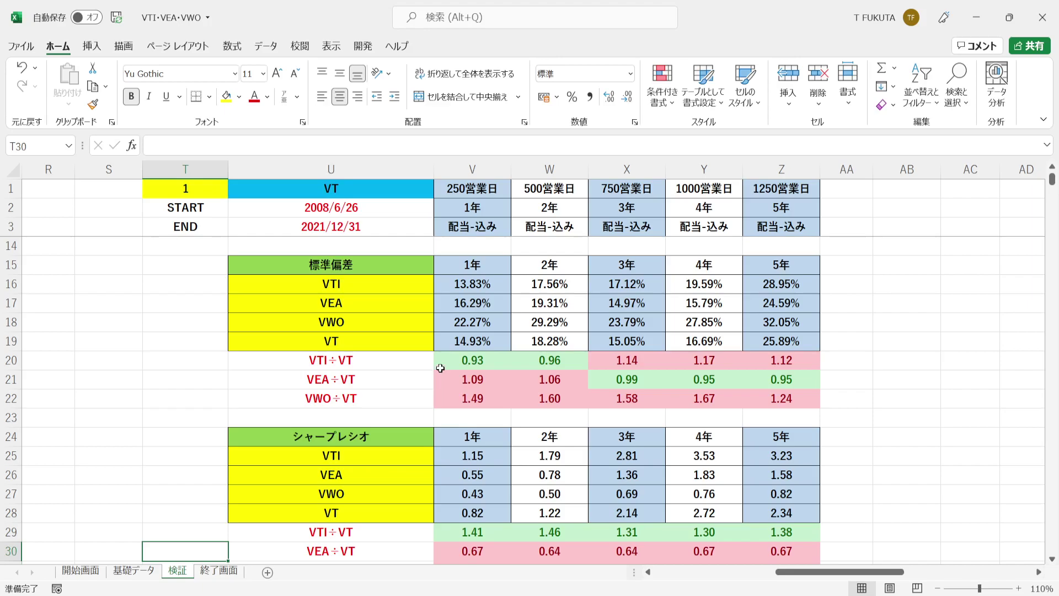
pyautogui.click(441, 363)
pyautogui.click(452, 382)
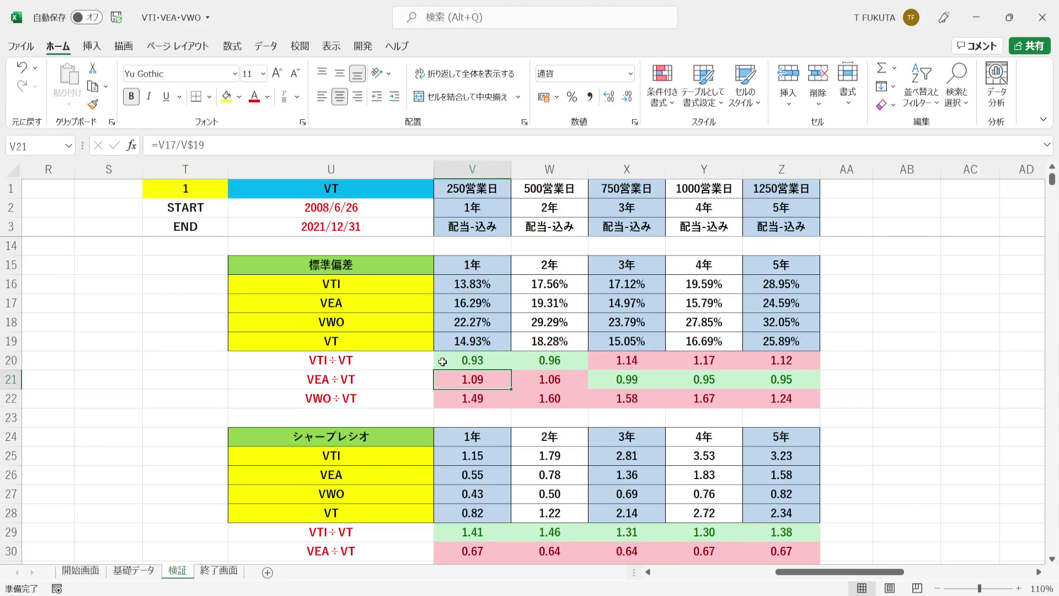
pyautogui.click(444, 399)
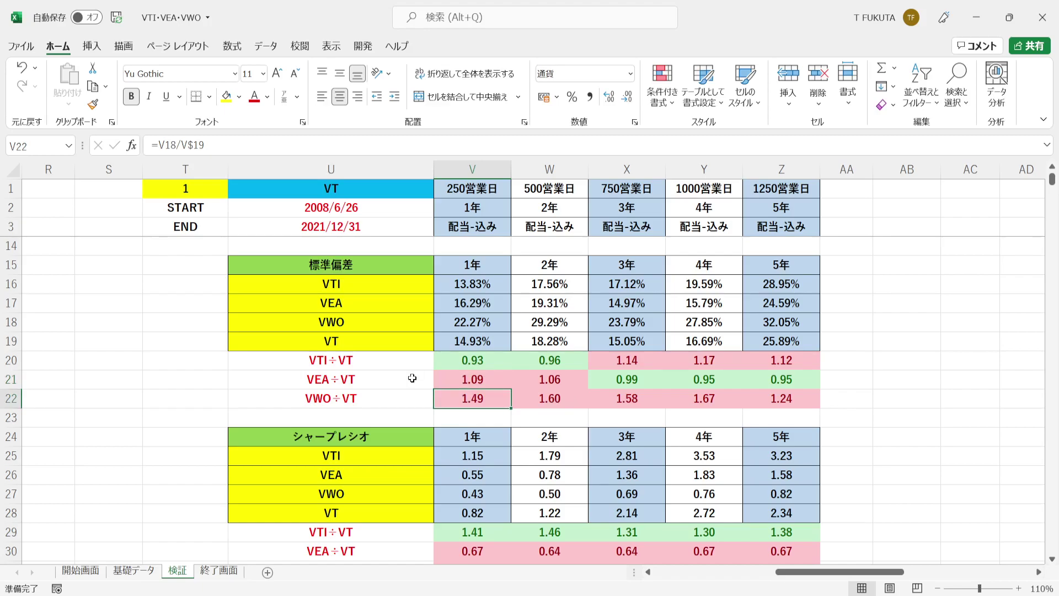
pyautogui.click(441, 360)
pyautogui.click(443, 381)
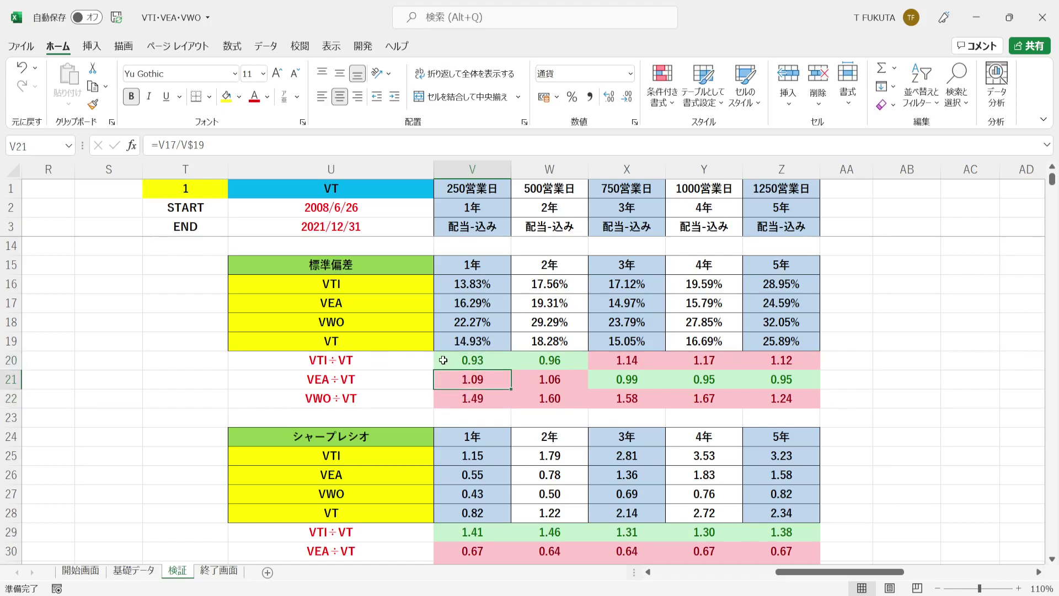
pyautogui.moveTo(443, 359); pyautogui.dragTo(530, 363)
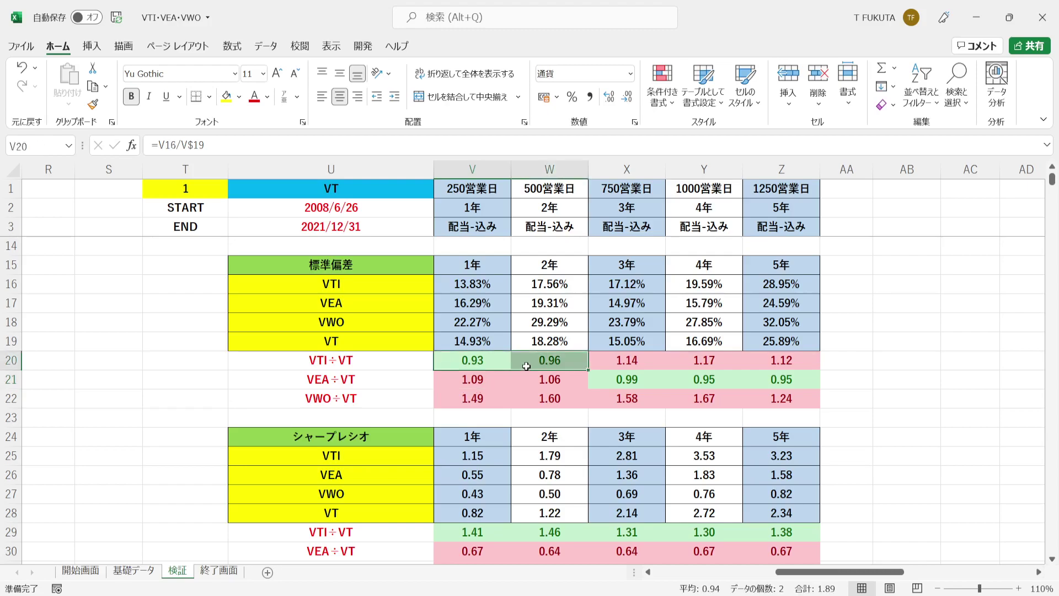
pyautogui.moveTo(599, 361); pyautogui.dragTo(750, 362)
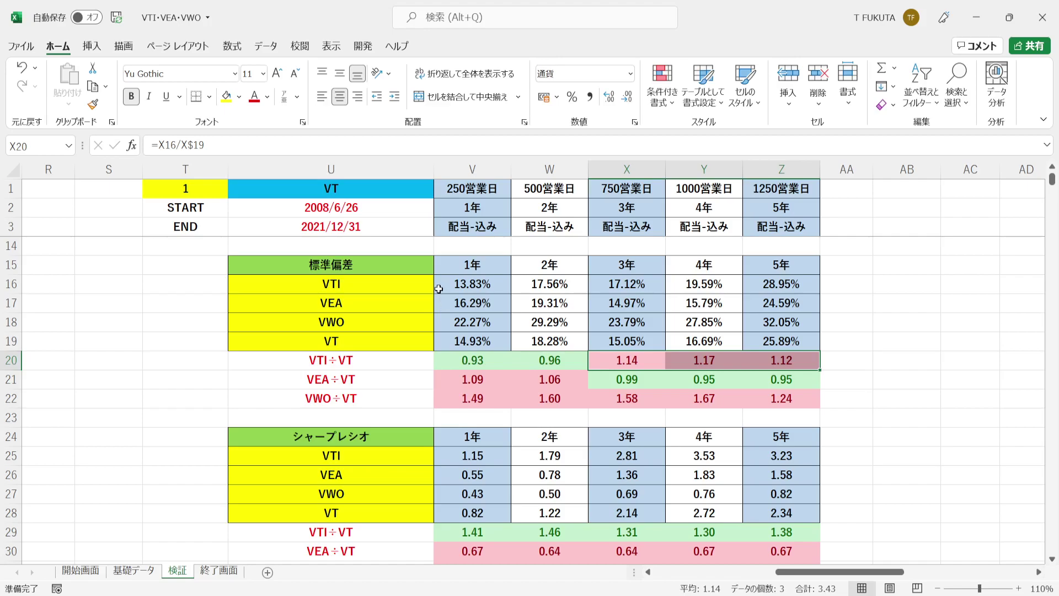
# Step: Compare the standard deviations of VTI, VEA and VWO with each other across the periods in the 標準偏差 table
pyautogui.click(486, 288)
pyautogui.moveTo(497, 294); pyautogui.dragTo(772, 319)
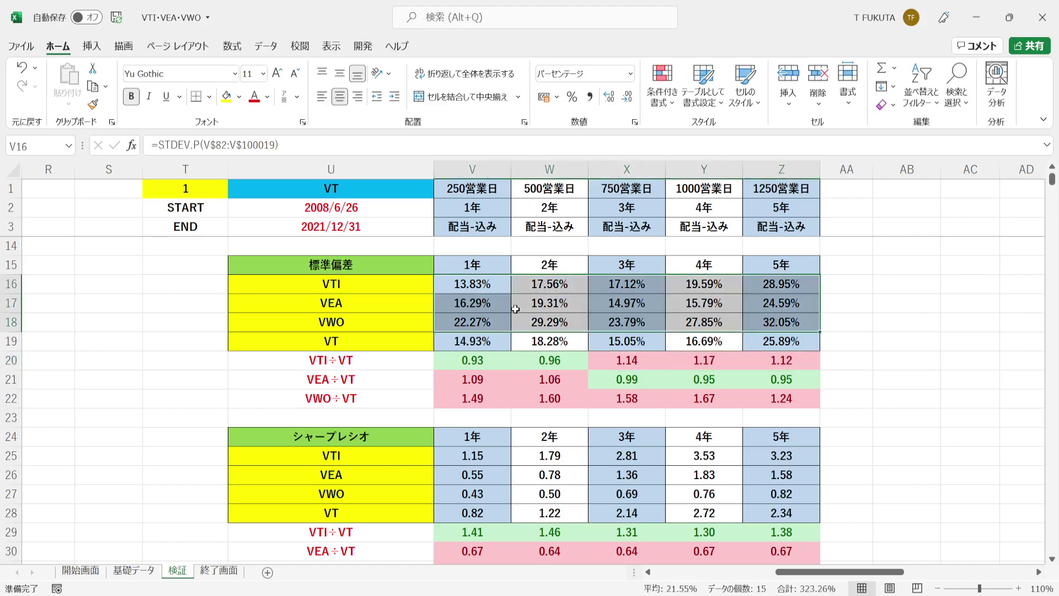
pyautogui.moveTo(441, 287); pyautogui.dragTo(772, 284)
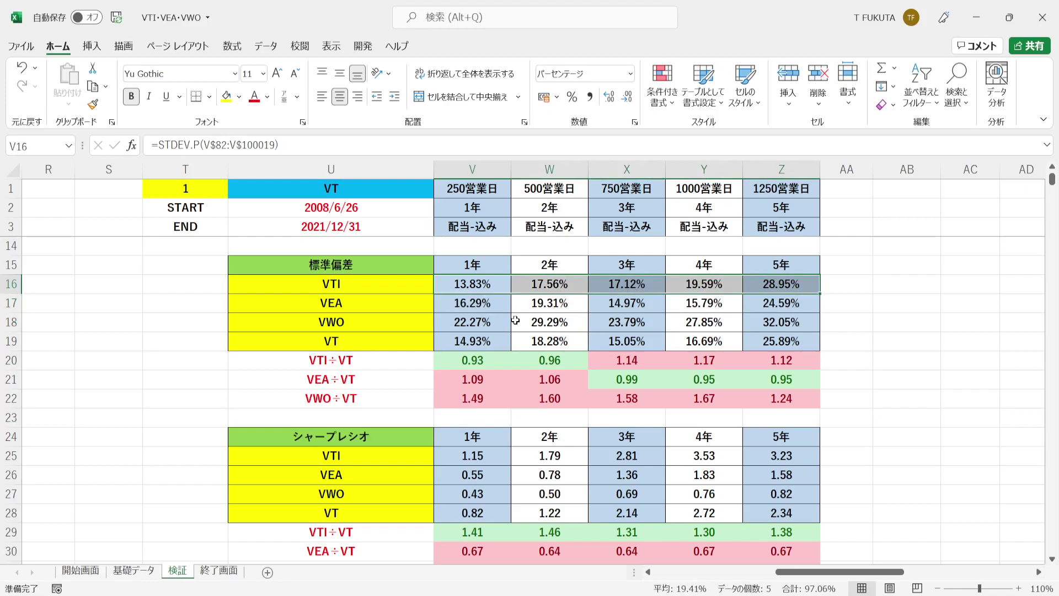
pyautogui.click(750, 286)
pyautogui.moveTo(619, 282); pyautogui.dragTo(770, 310)
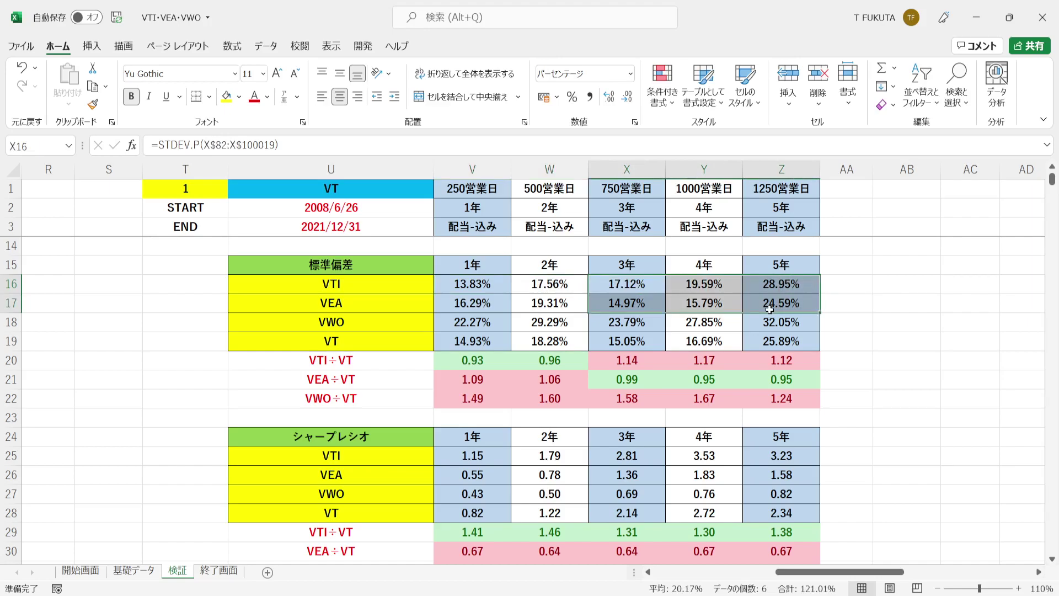
pyautogui.moveTo(466, 323); pyautogui.dragTo(758, 325)
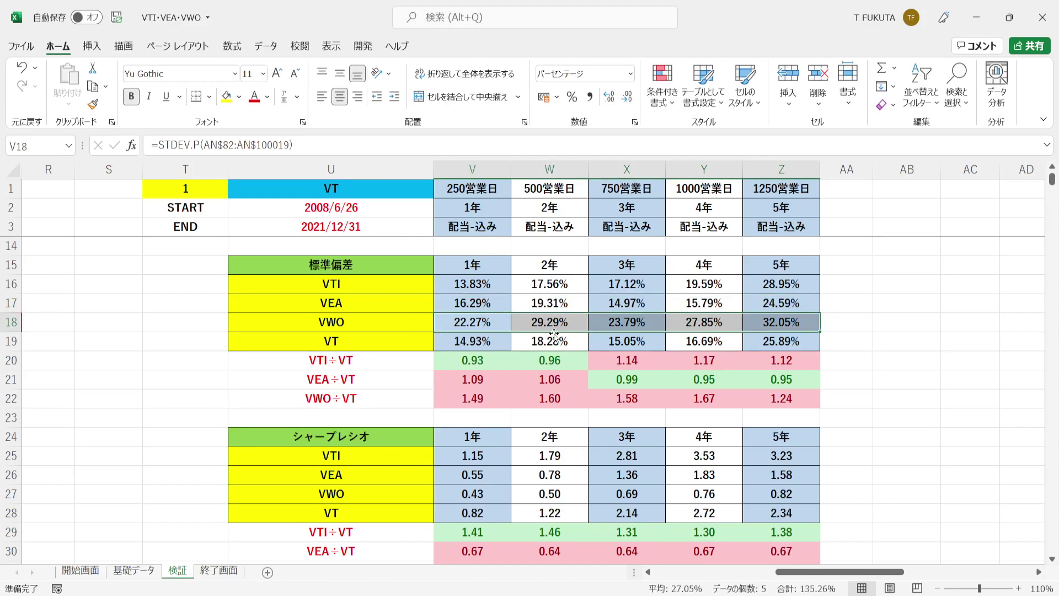
# Step: Examine the Sharpe ratios of VTI, VEA and VWO and their ratios to VT in the シャープレシオ section
pyautogui.moveTo(472, 532); pyautogui.dragTo(781, 532)
pyautogui.scroll(-3, 786, 353)
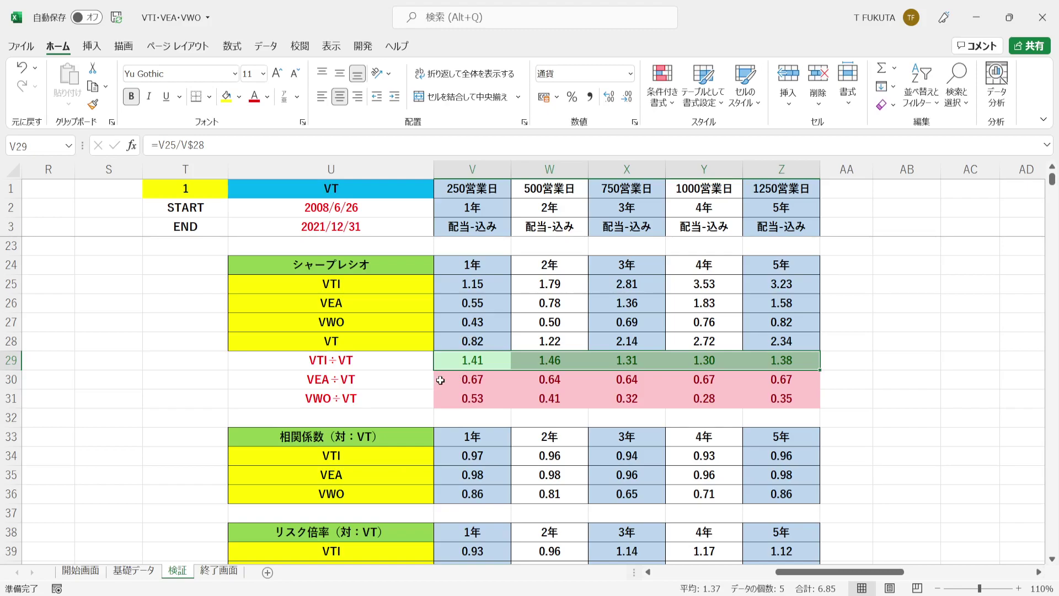
pyautogui.moveTo(441, 380); pyautogui.dragTo(788, 401)
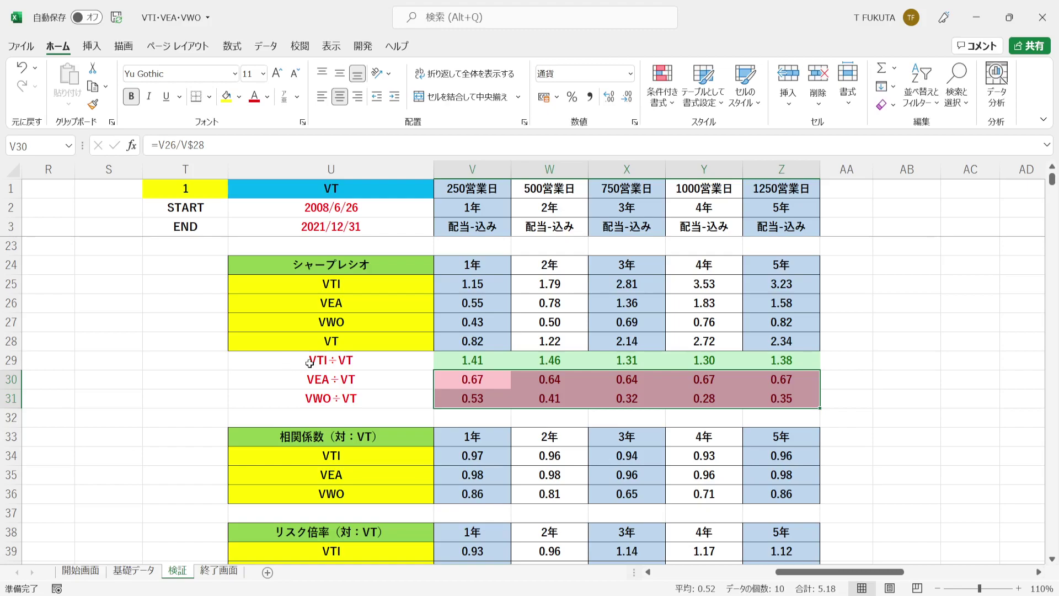
pyautogui.moveTo(448, 286); pyautogui.dragTo(775, 302)
pyautogui.moveTo(447, 322); pyautogui.dragTo(769, 325)
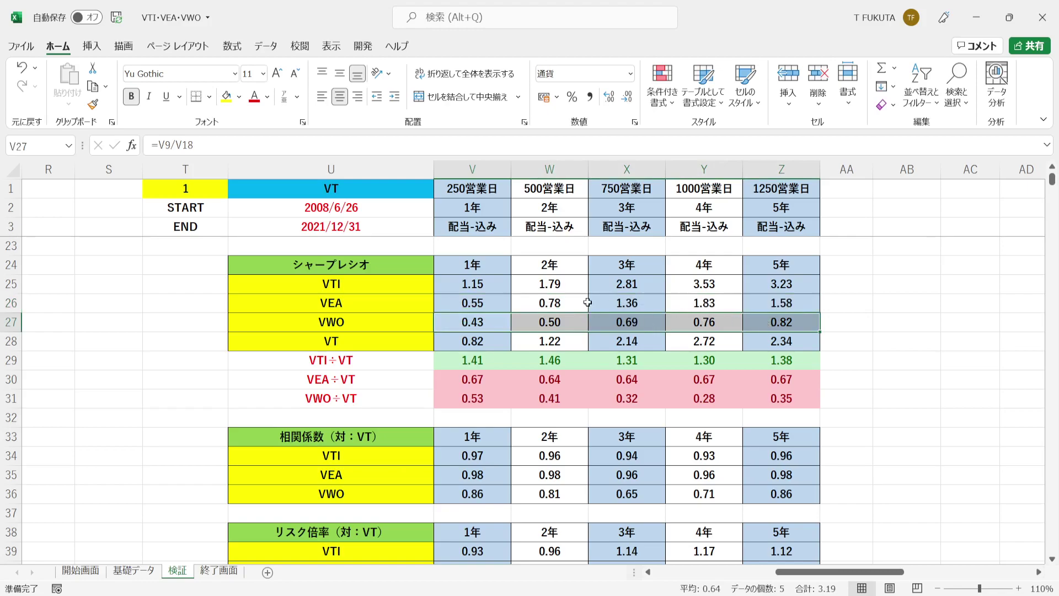
# Step: Examine the correlation of VTI, VEA and VWO with VT for every period in the 相関係数 table
pyautogui.click(194, 405)
pyautogui.press('Down')
pyautogui.press('Down')
pyautogui.press('Down')
pyautogui.press('Down')
pyautogui.press('Down')
pyautogui.press('Down')
pyautogui.press('Down')
pyautogui.press('Down')
pyautogui.press('Down')
pyautogui.press('Down')
pyautogui.press('Down')
pyautogui.press('Down')
pyautogui.press('Down')
pyautogui.press('Down')
pyautogui.press('Down')
pyautogui.press('Down')
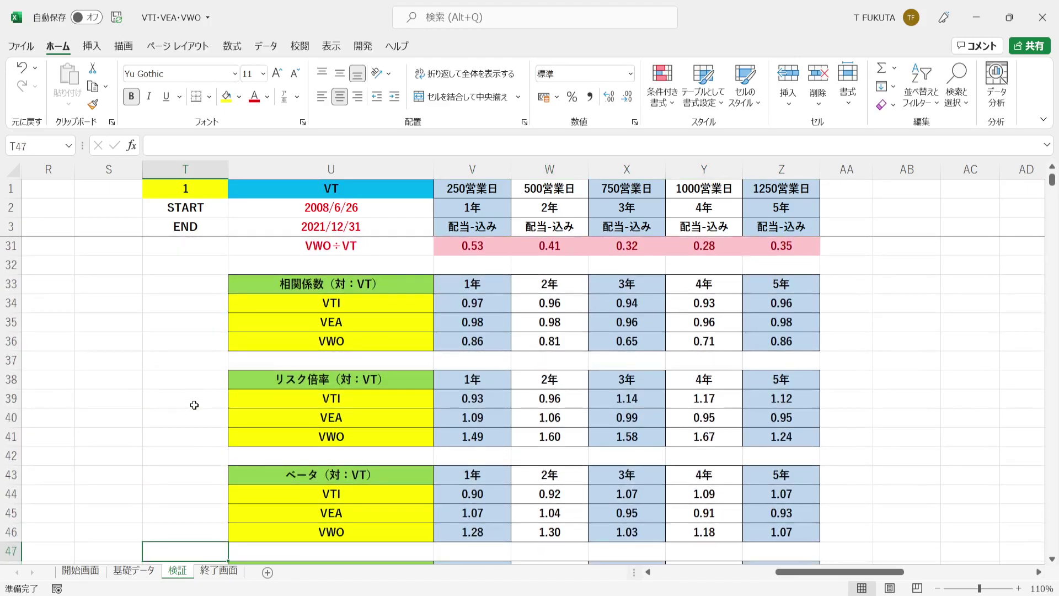
pyautogui.press('Down')
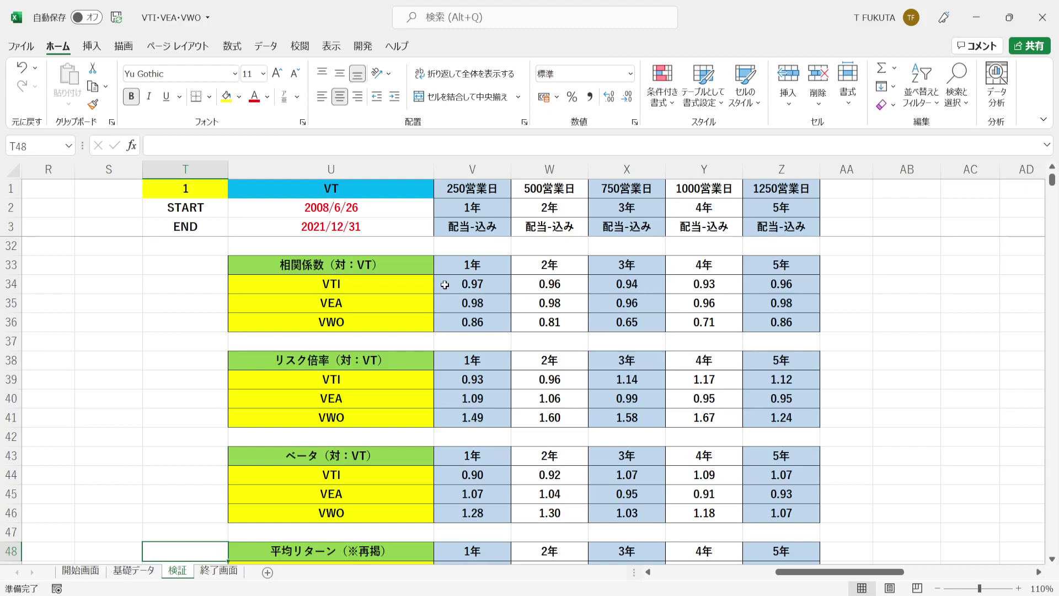
pyautogui.moveTo(444, 284); pyautogui.dragTo(780, 322)
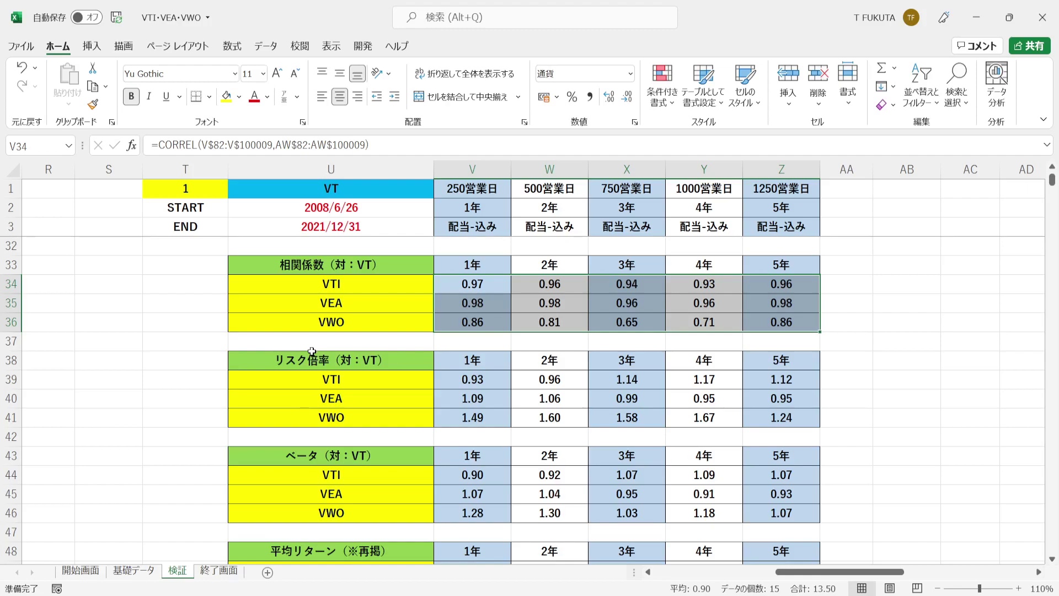
pyautogui.moveTo(443, 283); pyautogui.dragTo(749, 282)
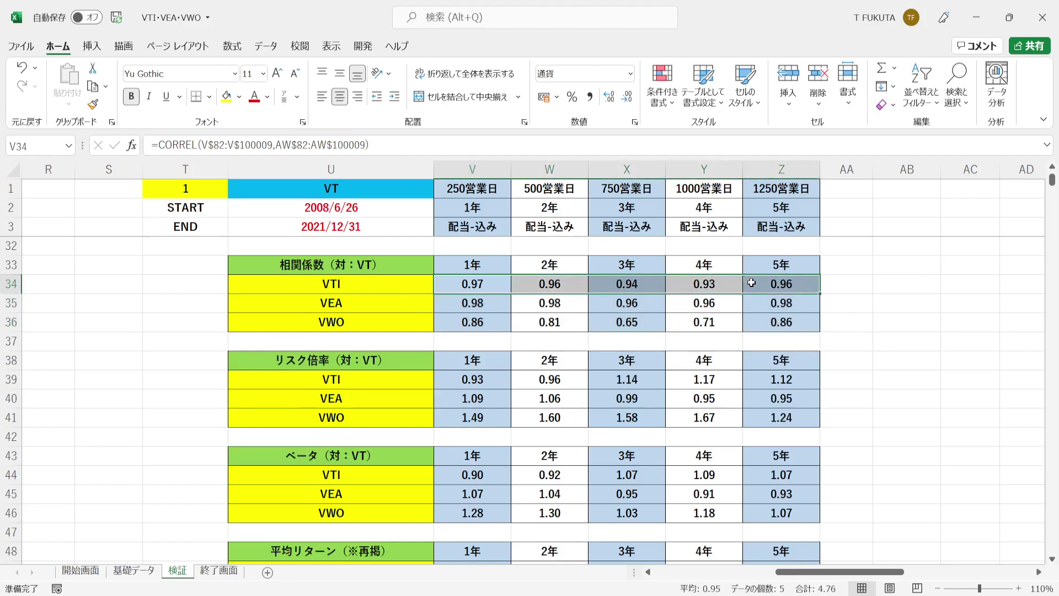
pyautogui.moveTo(454, 309); pyautogui.dragTo(771, 313)
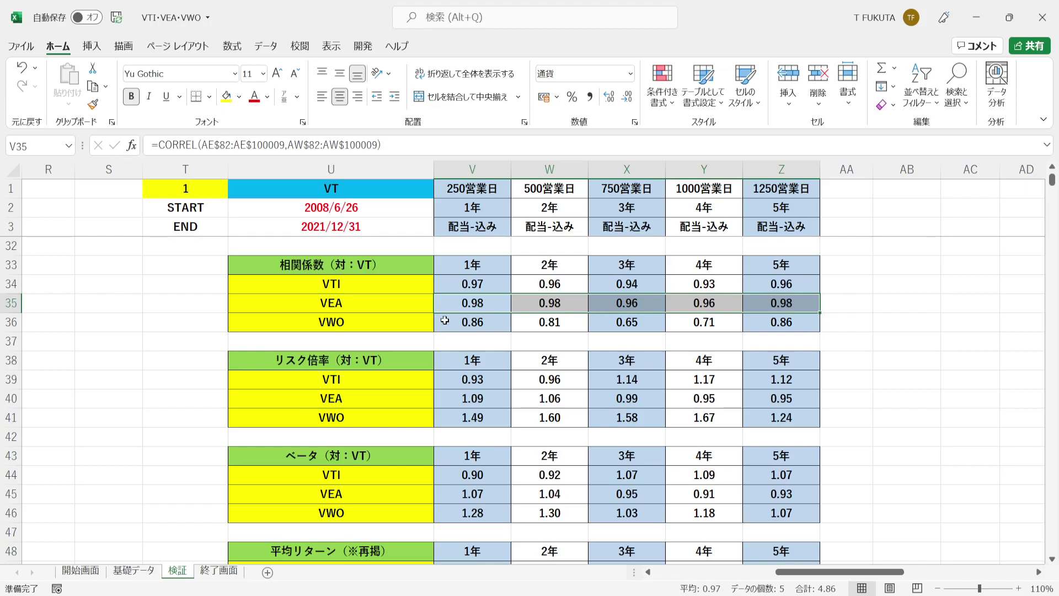
pyautogui.moveTo(445, 320); pyautogui.dragTo(785, 321)
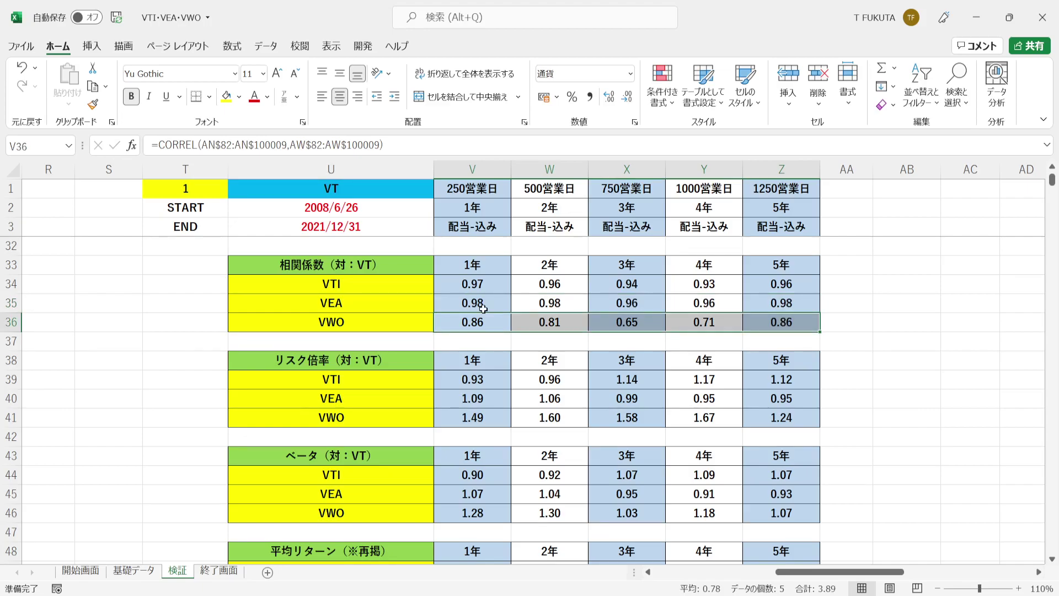
pyautogui.click(402, 286)
pyautogui.click(403, 307)
pyautogui.click(446, 324)
pyautogui.moveTo(447, 324); pyautogui.dragTo(774, 325)
# Step: Review the リスク倍率 table and the beta values against VT, focusing on the VWO row of the ベータ table
pyautogui.moveTo(464, 380); pyautogui.dragTo(773, 417)
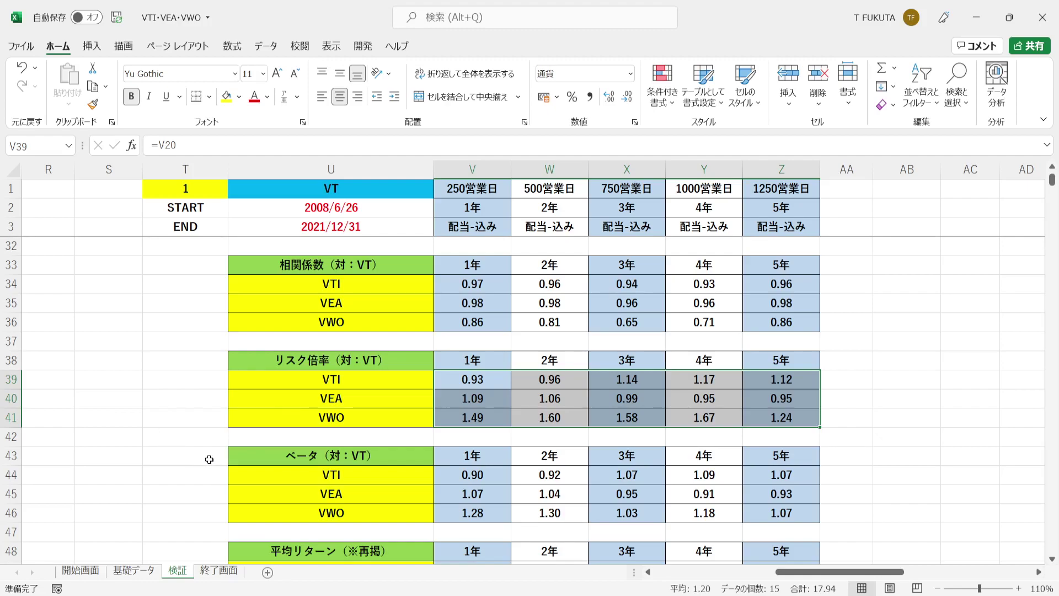
pyautogui.click(251, 267)
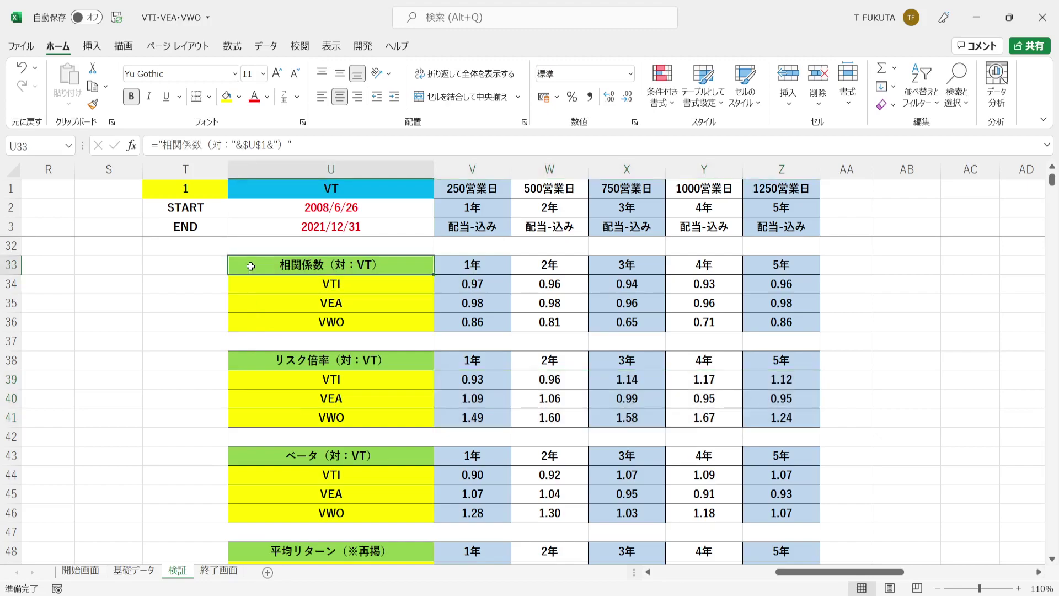
pyautogui.click(253, 363)
pyautogui.click(272, 459)
pyautogui.moveTo(444, 476); pyautogui.dragTo(766, 510)
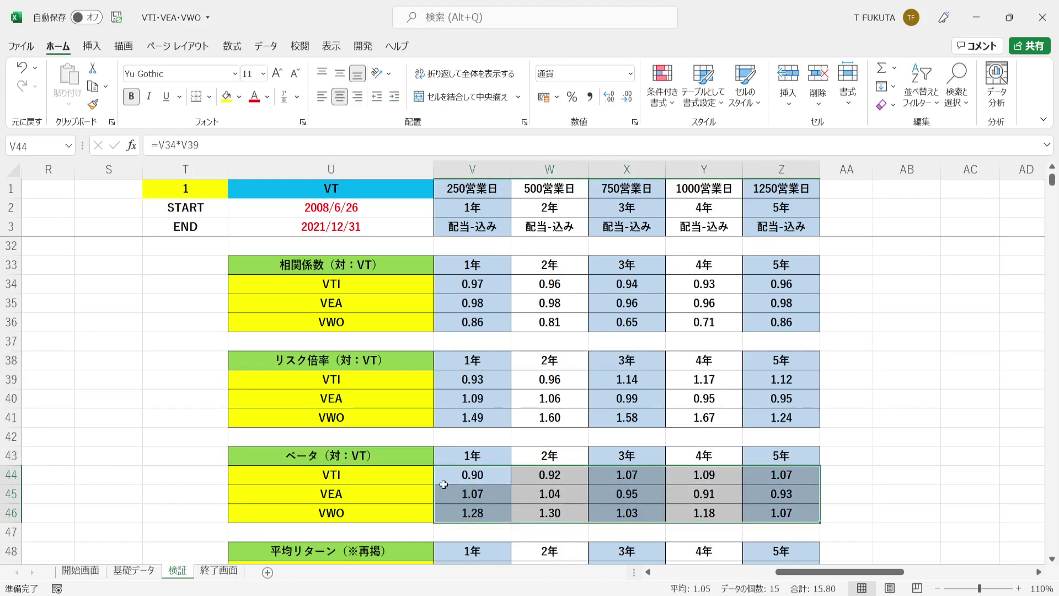
pyautogui.moveTo(438, 513); pyautogui.dragTo(755, 519)
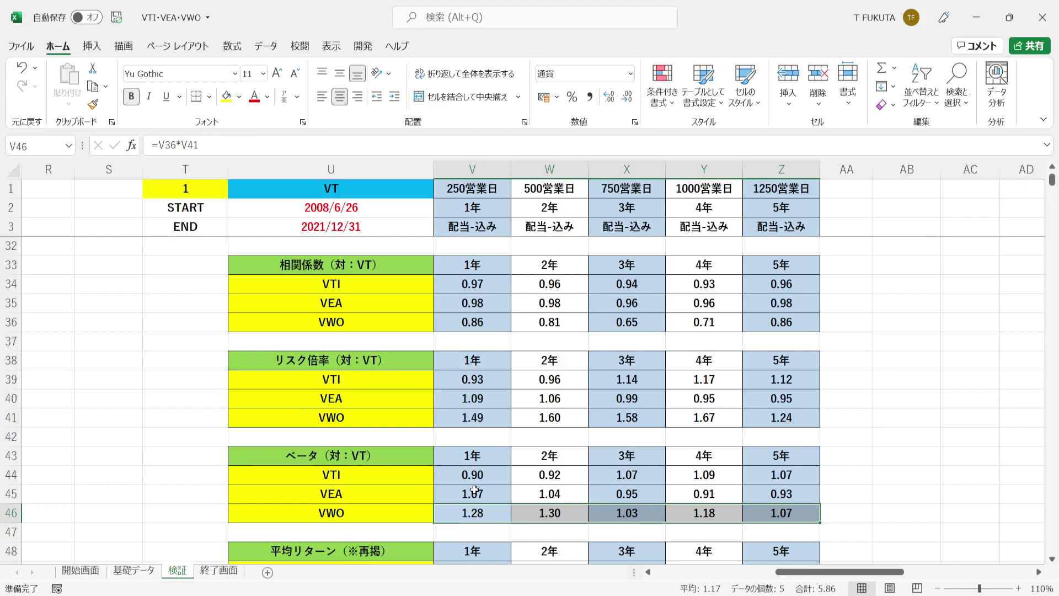
# Step: Examine the ベータによるリターン and アルファによるリターン tables that follow the ベータ and 平均リターン tables
pyautogui.click(191, 499)
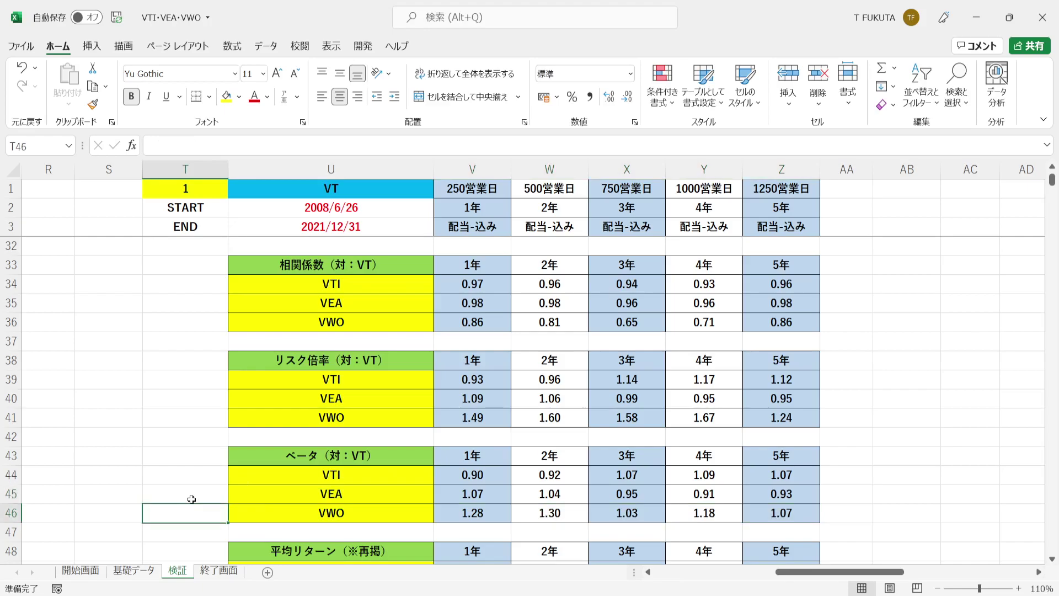
pyautogui.press('Down')
pyautogui.press('Down')
pyautogui.press('Down')
pyautogui.press('Down')
pyautogui.press('Down')
pyautogui.press('Down')
pyautogui.press('Down')
pyautogui.press('Down')
pyautogui.press('Down')
pyautogui.press('Down')
pyautogui.press('Down')
pyautogui.press('Down')
pyautogui.press('Down')
pyautogui.press('Down')
pyautogui.press('Down')
pyautogui.press('Down')
pyautogui.press('Down')
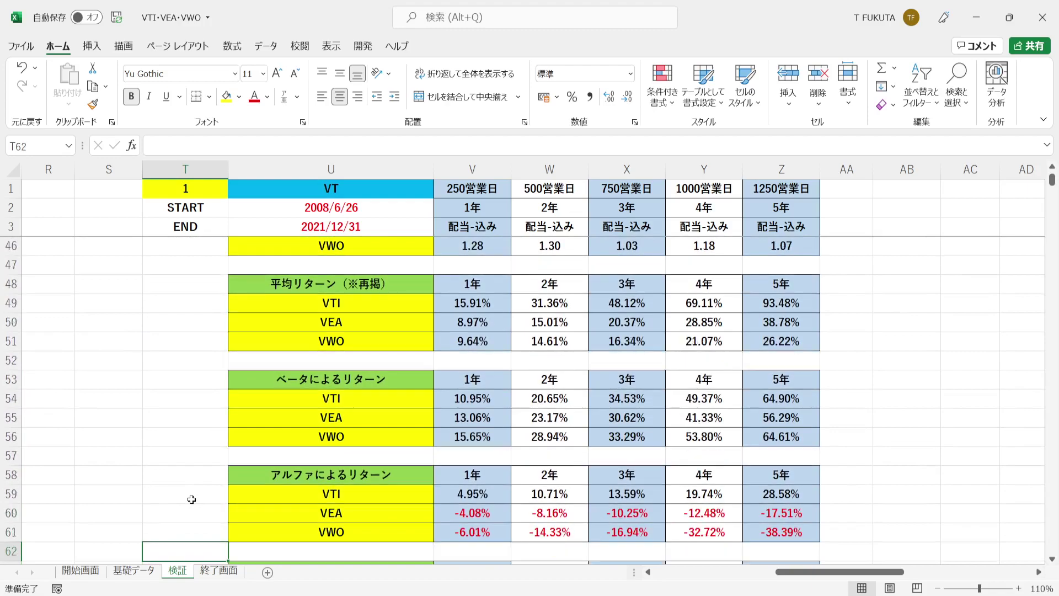
pyautogui.press('Down')
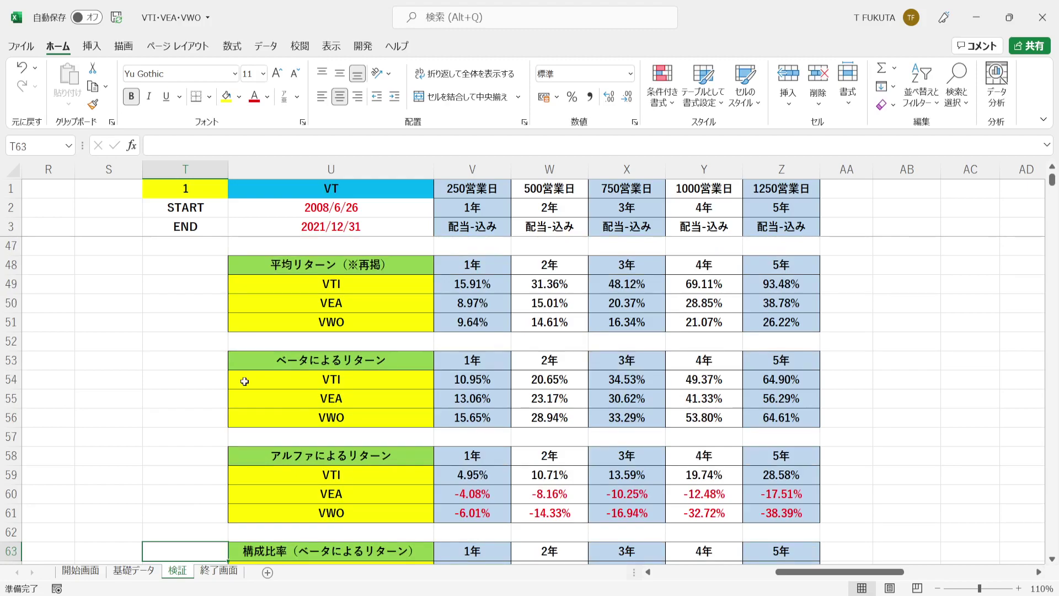
pyautogui.click(242, 361)
pyautogui.click(243, 456)
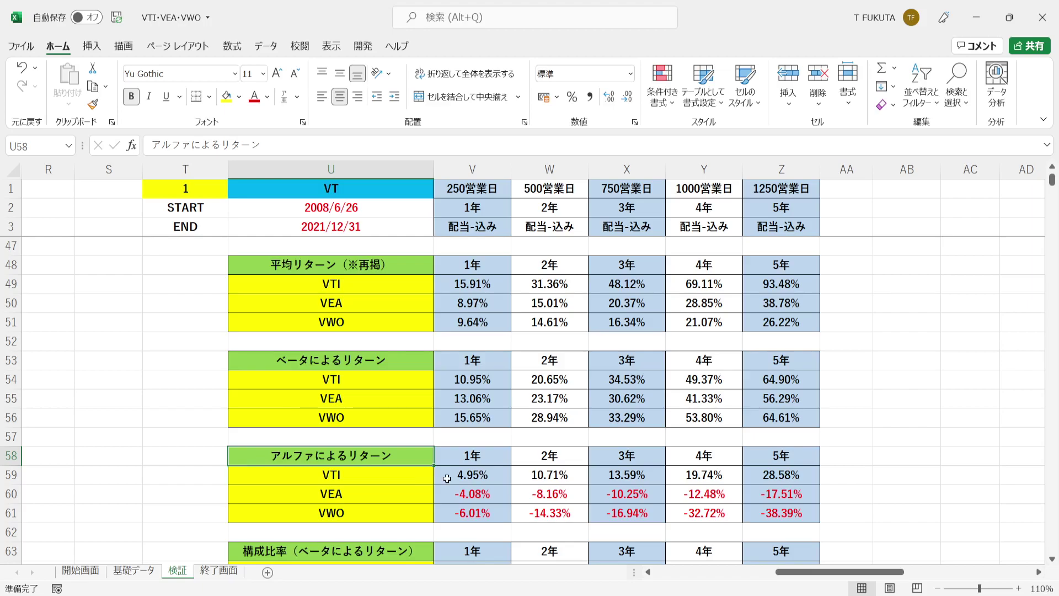
# Step: Compare the alpha returns of VTI with those of VEA and VWO, and check the average returns of VEA and VWO
pyautogui.moveTo(447, 478); pyautogui.dragTo(757, 470)
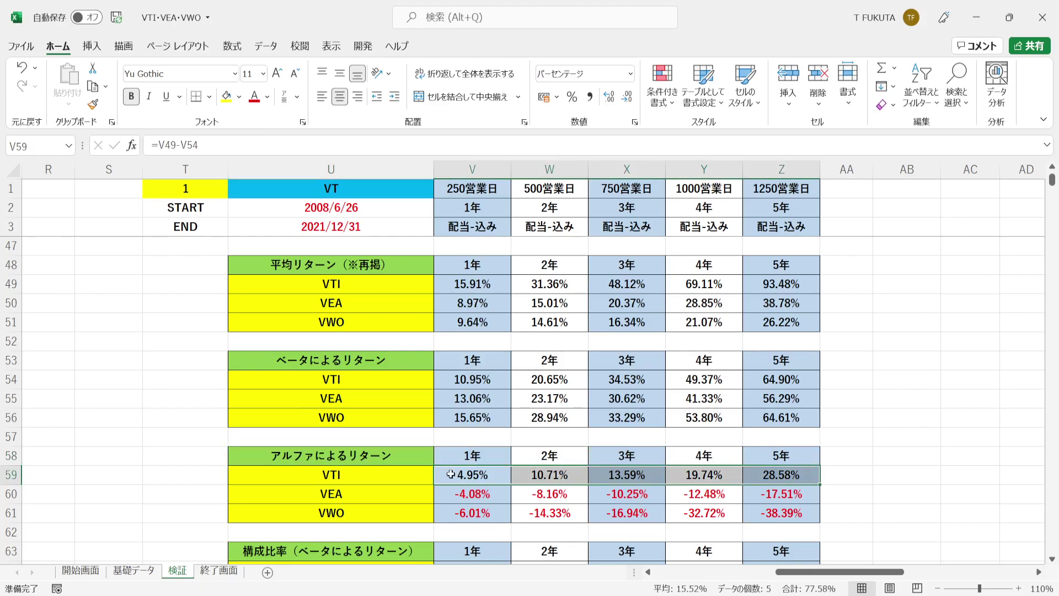
pyautogui.moveTo(451, 494); pyautogui.dragTo(768, 507)
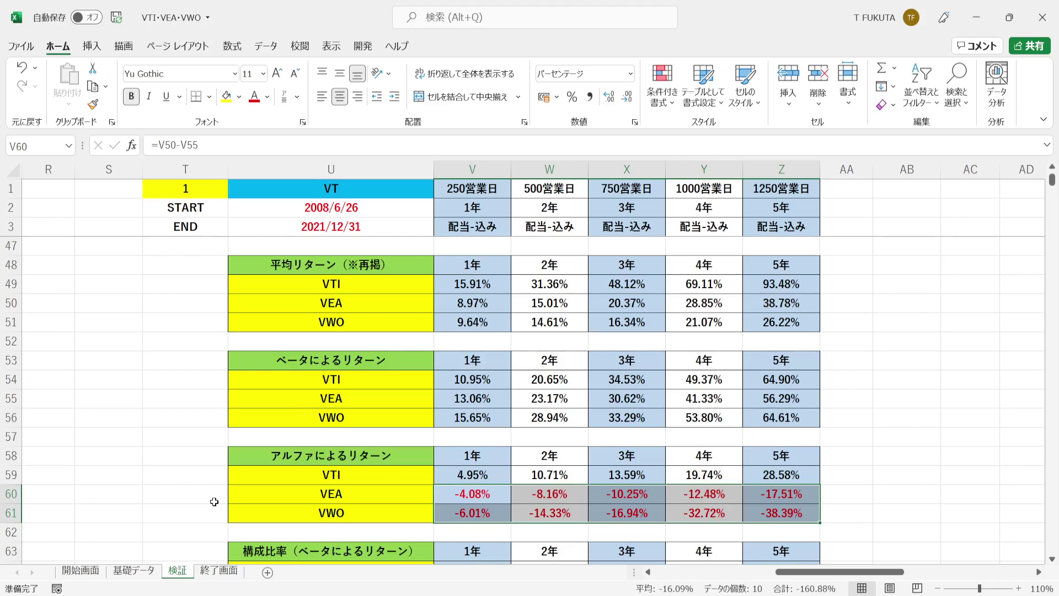
pyautogui.moveTo(448, 478); pyautogui.dragTo(753, 478)
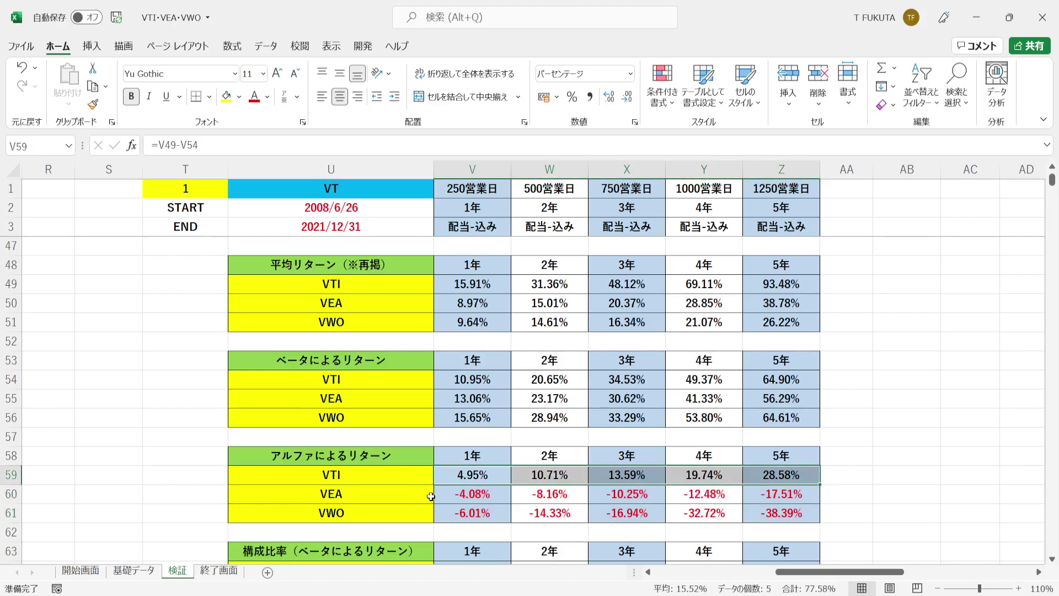
pyautogui.moveTo(441, 495); pyautogui.dragTo(783, 517)
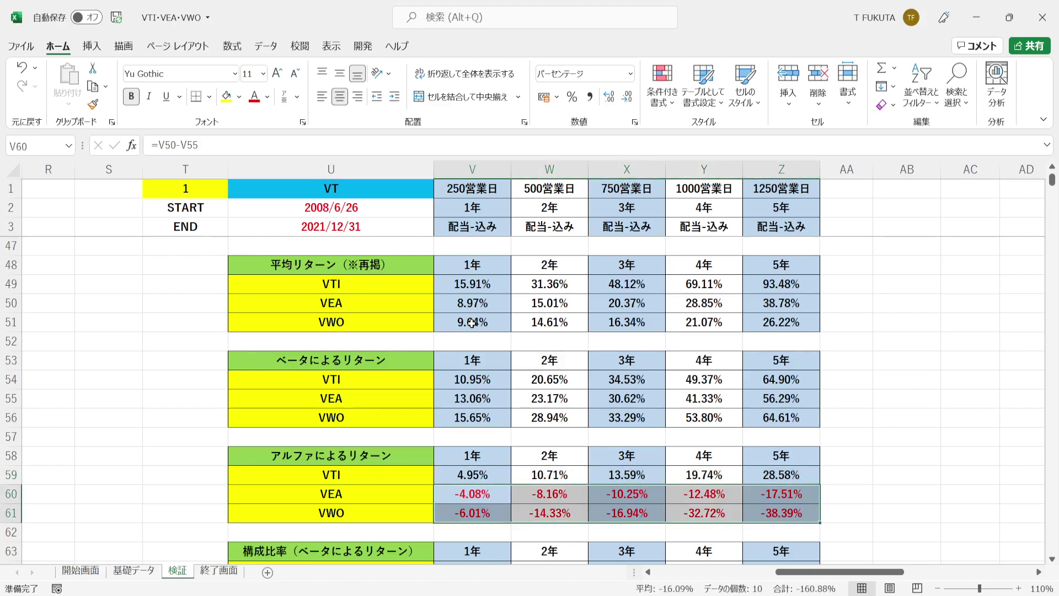
pyautogui.moveTo(451, 296); pyautogui.dragTo(784, 323)
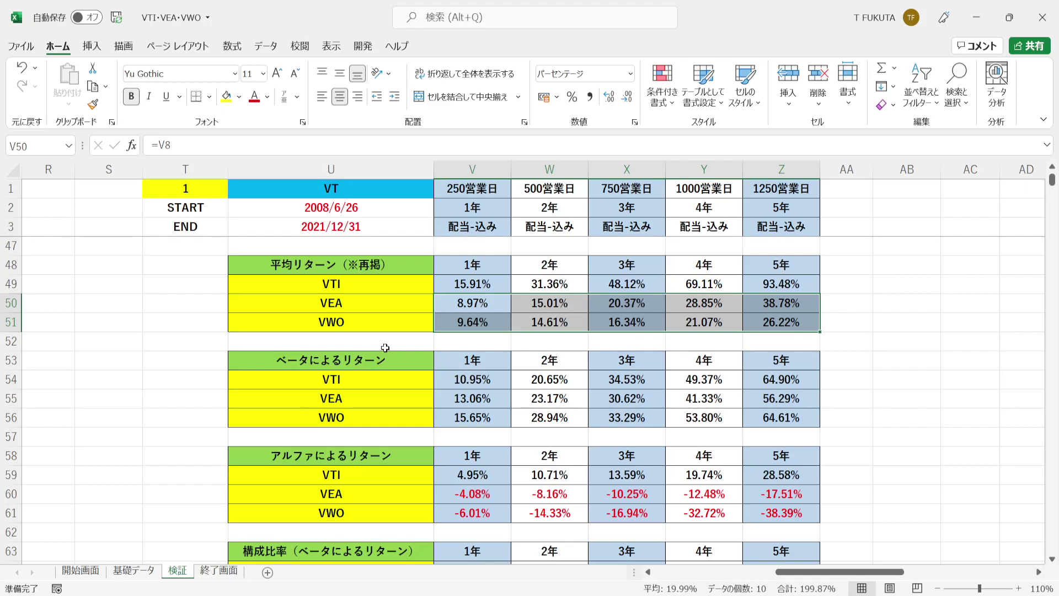
pyautogui.moveTo(446, 493); pyautogui.dragTo(753, 510)
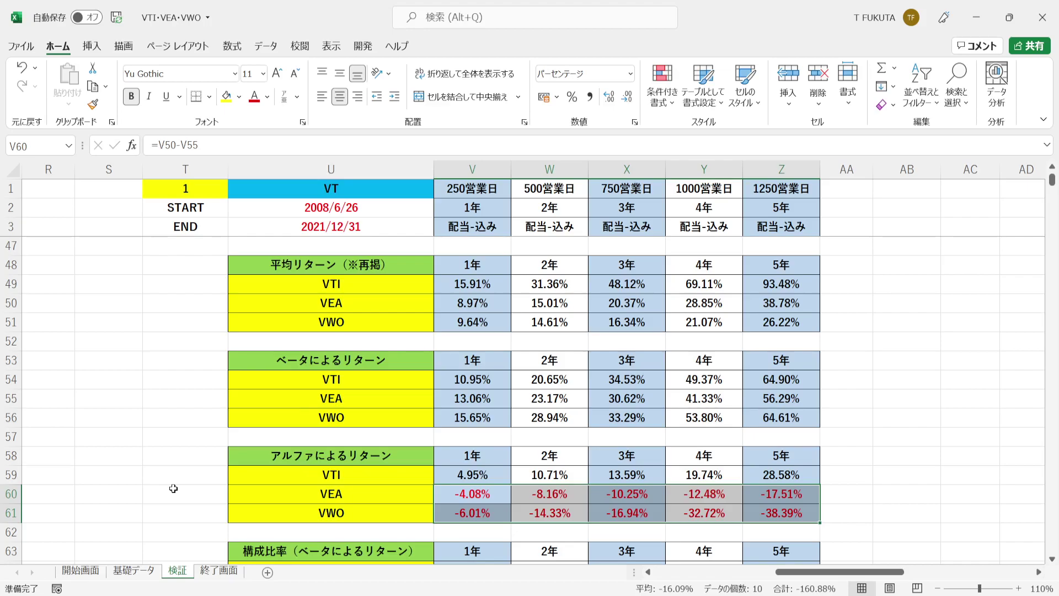
# Step: Examine VTI's alpha returns for every period, along with the END date of the data and VTI's one-year alpha
pyautogui.click(276, 478)
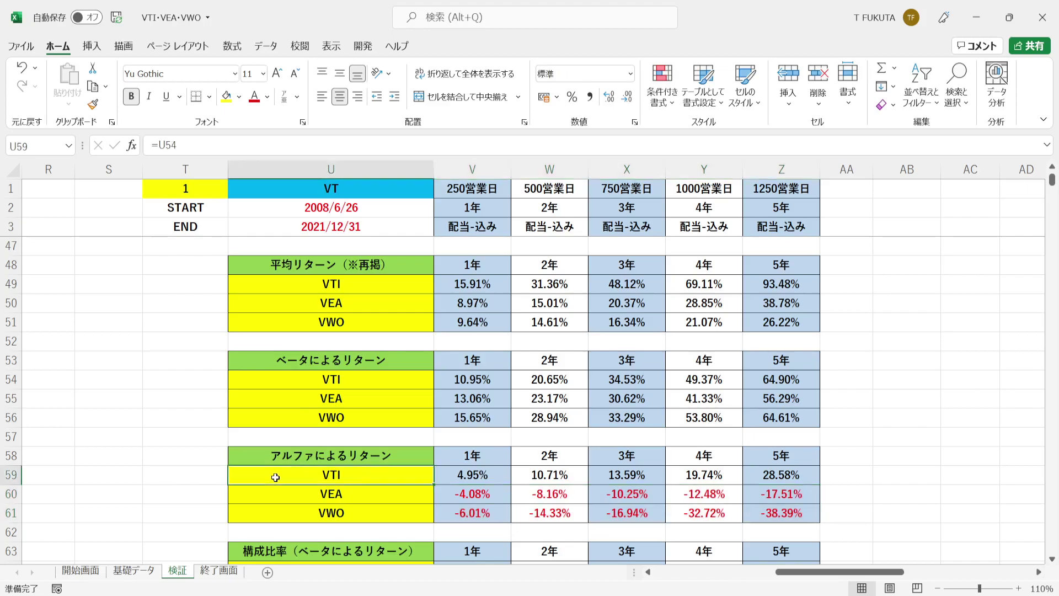
pyautogui.moveTo(442, 475); pyautogui.dragTo(775, 477)
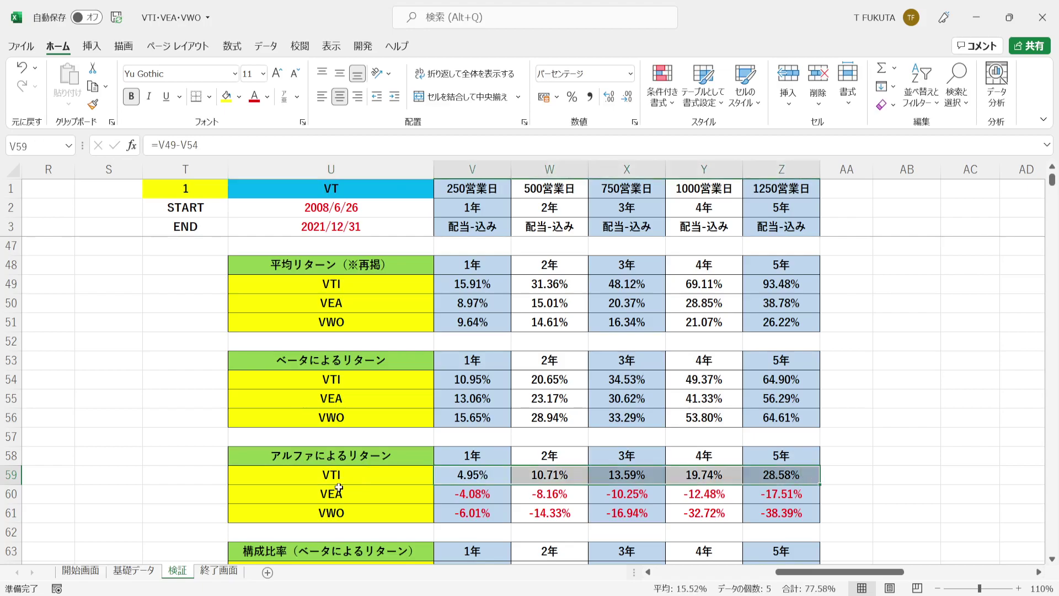
pyautogui.click(262, 478)
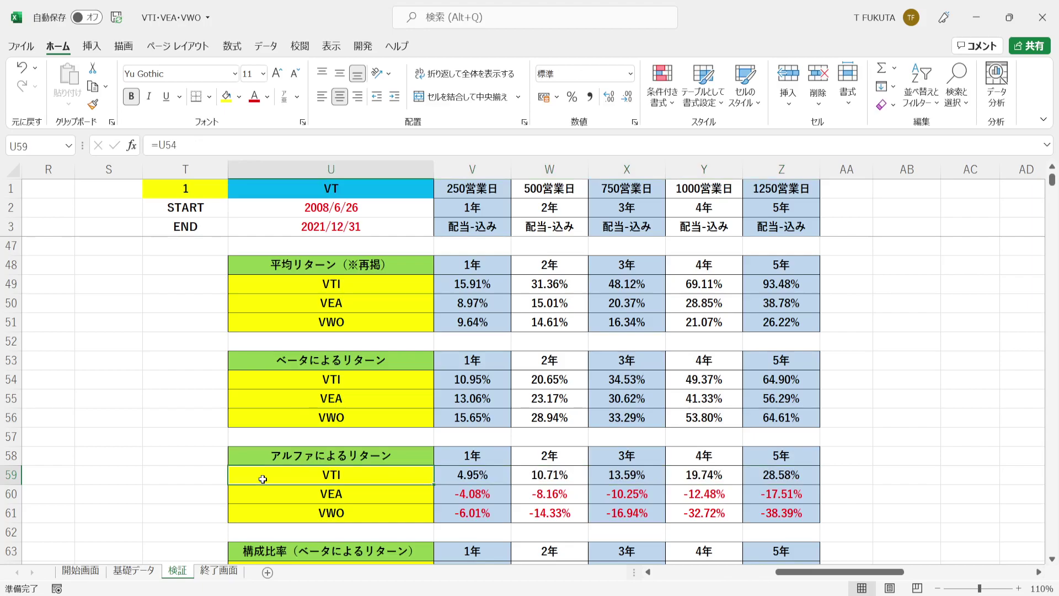
pyautogui.click(270, 227)
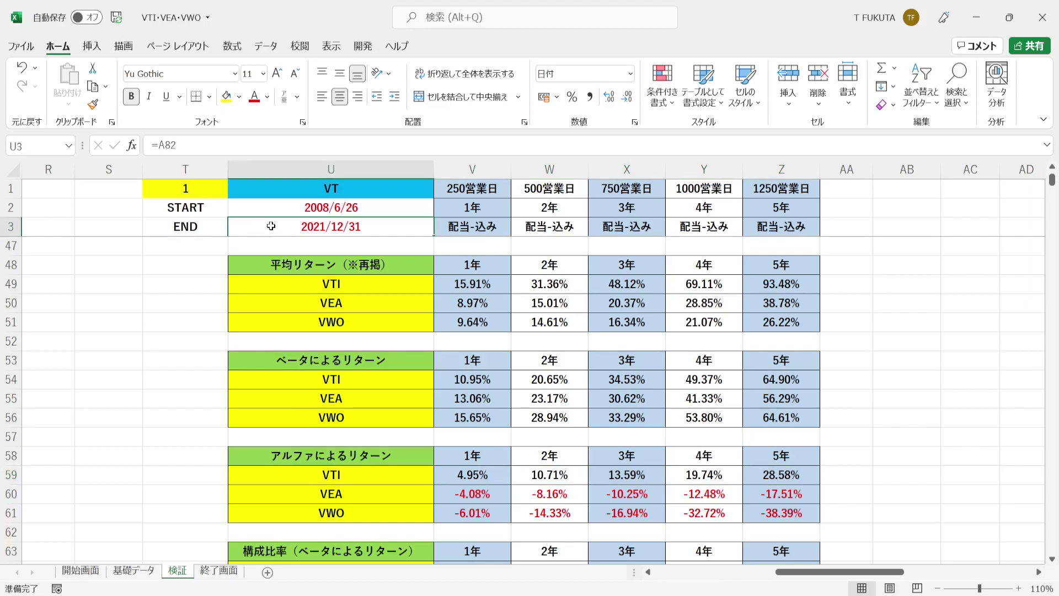
pyautogui.click(442, 476)
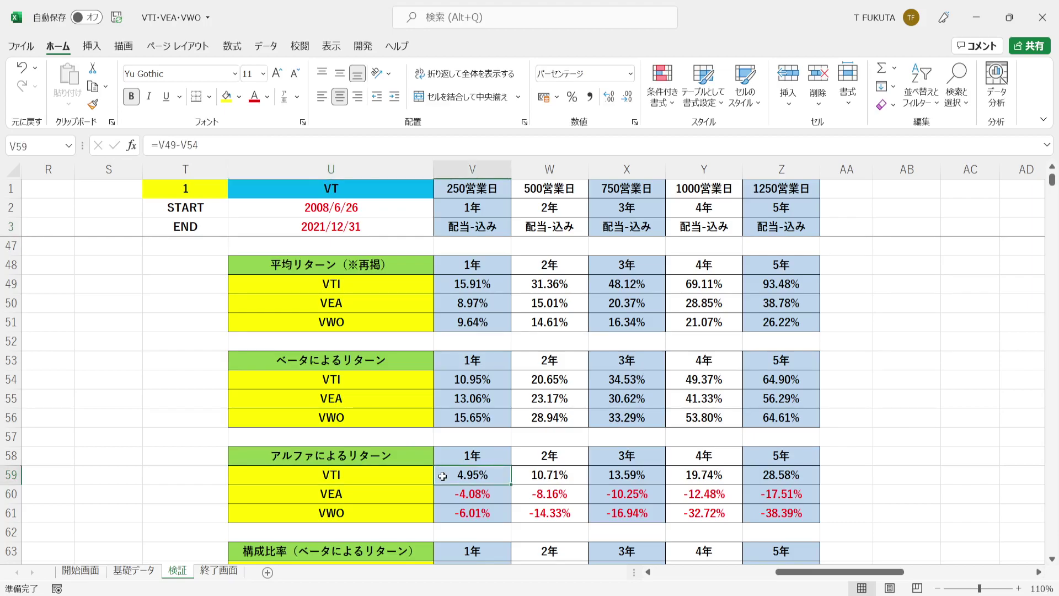
# Step: Review how the 平均リターン table is broken down into the ベータによるリターン and アルファによるリターン tables
pyautogui.click(202, 485)
pyautogui.press('Down')
pyautogui.press('Down')
pyautogui.press('Down')
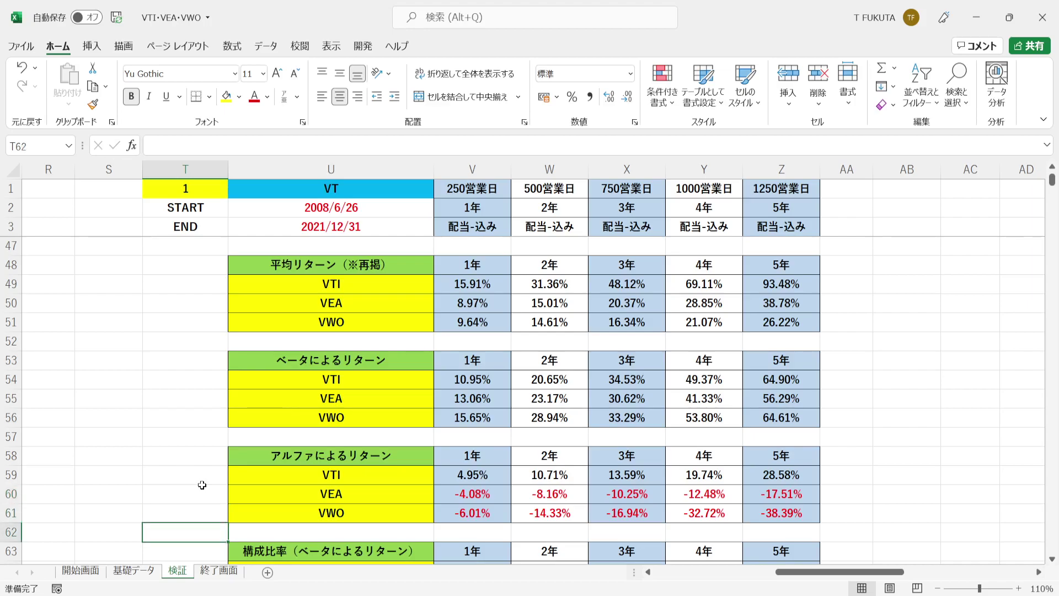
pyautogui.click(250, 268)
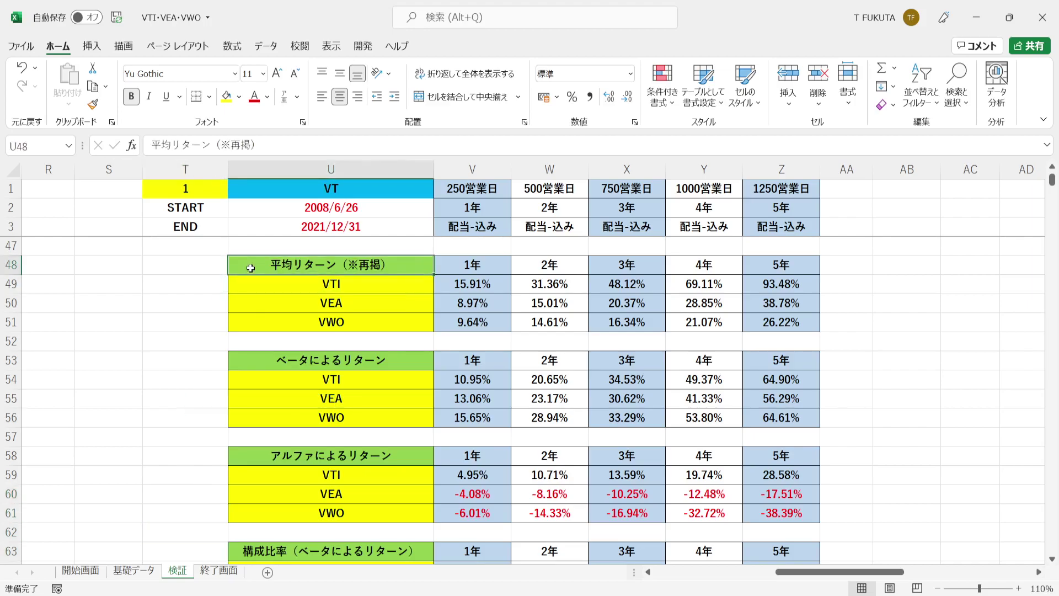
pyautogui.click(243, 368)
pyautogui.click(243, 456)
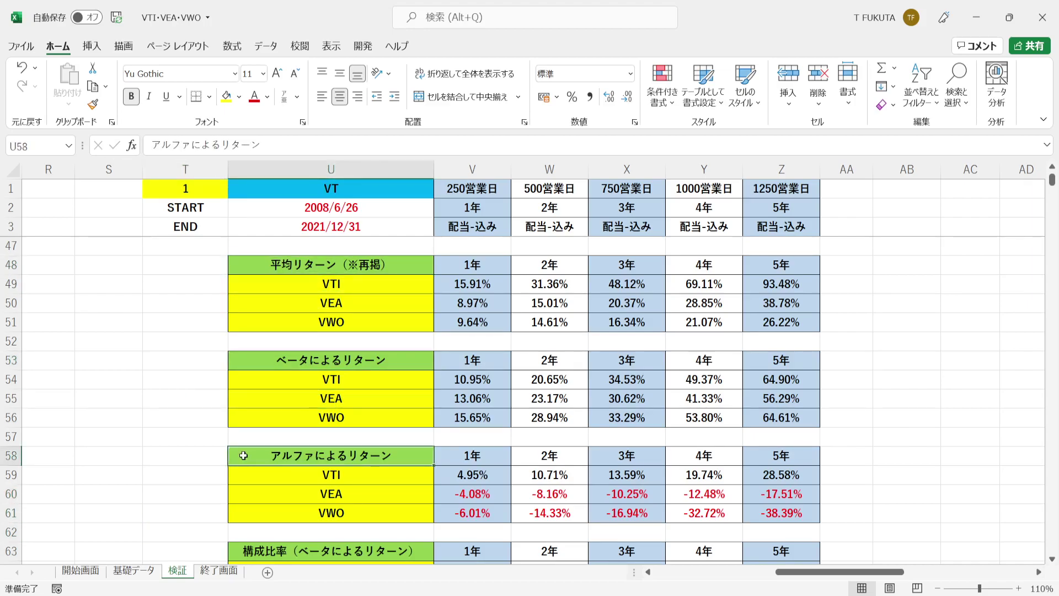
# Step: Bring both 構成比率 tables into view and examine the alpha returns of VTI, VEA and VWO for all periods
pyautogui.press('Down')
pyautogui.press('Down')
pyautogui.press('Down')
pyautogui.press('Down')
pyautogui.press('Down')
pyautogui.press('Down')
pyautogui.press('Down')
pyautogui.press('Down')
pyautogui.press('Down')
pyautogui.press('Down')
pyautogui.press('Down')
pyautogui.press('Down')
pyautogui.press('Down')
pyautogui.press('Down')
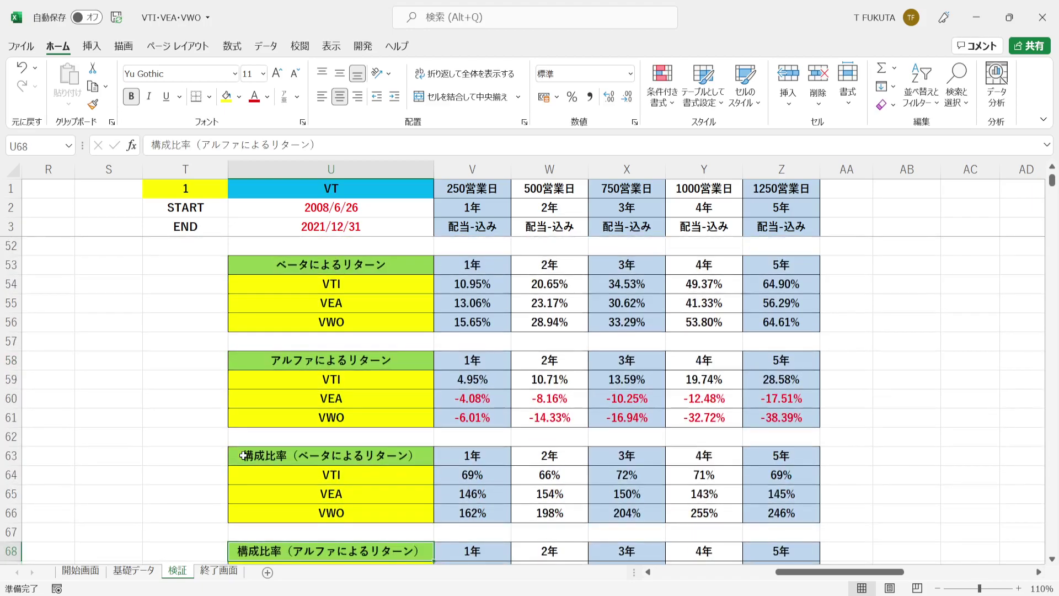
pyautogui.press('Down')
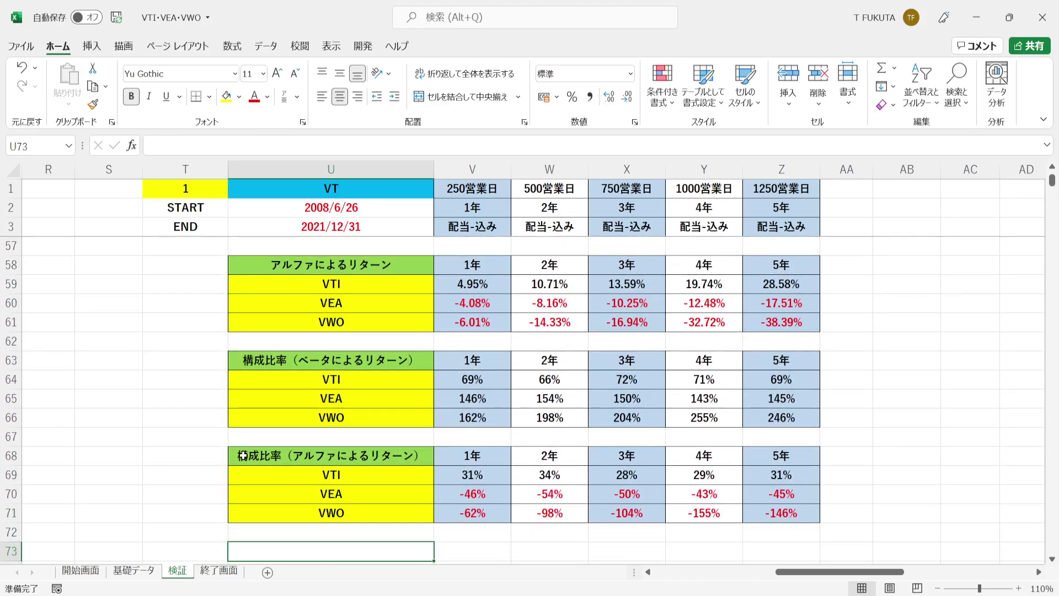
pyautogui.moveTo(452, 282); pyautogui.dragTo(780, 318)
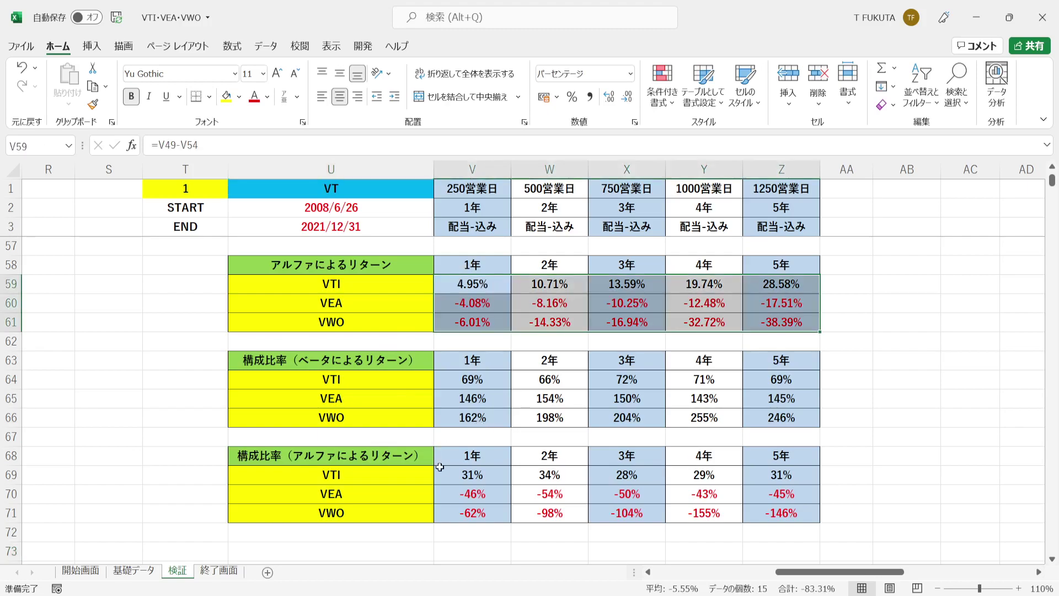
# Step: Compare VTI's share of return from alpha with those of VEA and VWO in the 構成比率（アルファによるリターン） table
pyautogui.moveTo(447, 477); pyautogui.dragTo(763, 477)
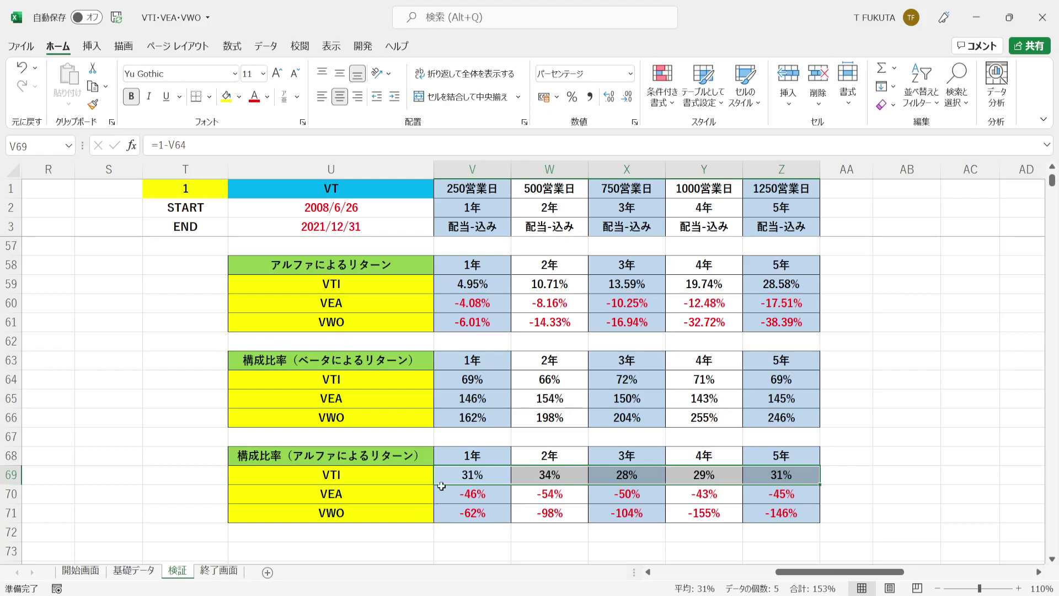
pyautogui.moveTo(439, 478); pyautogui.dragTo(781, 477)
pyautogui.moveTo(441, 494); pyautogui.dragTo(760, 515)
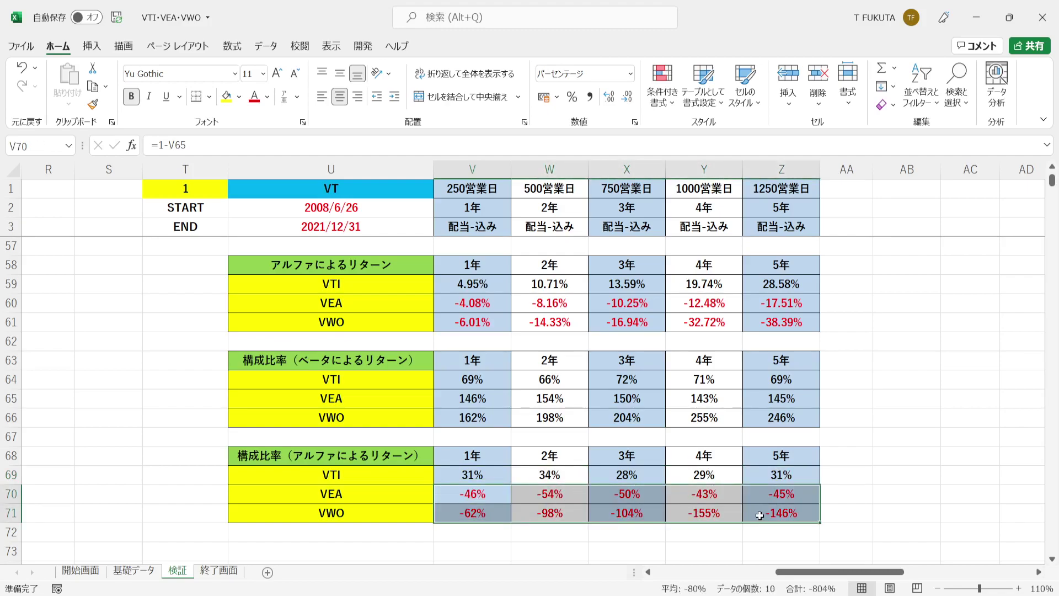